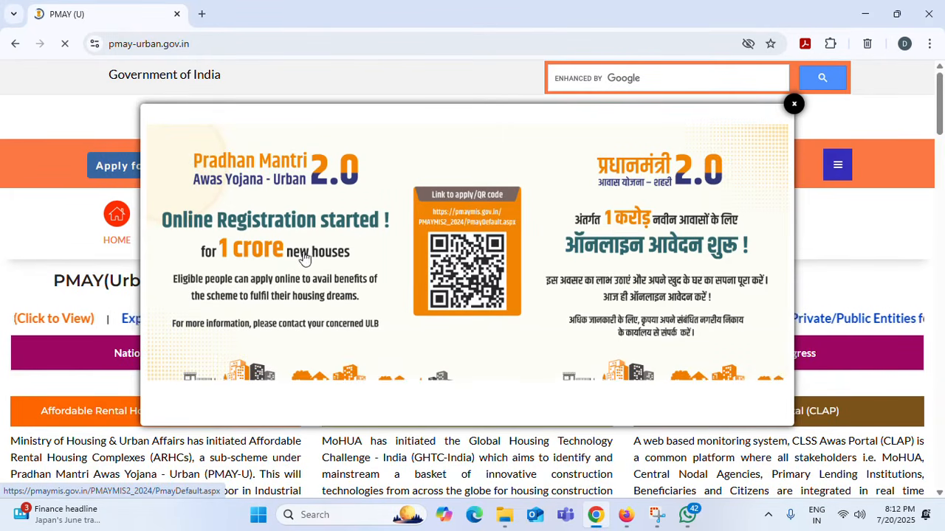
# - Dismiss the online registration announcement and open the Apply for PMAY-U 2.0 instructions on the scheme portal
pyautogui.click(792, 103)
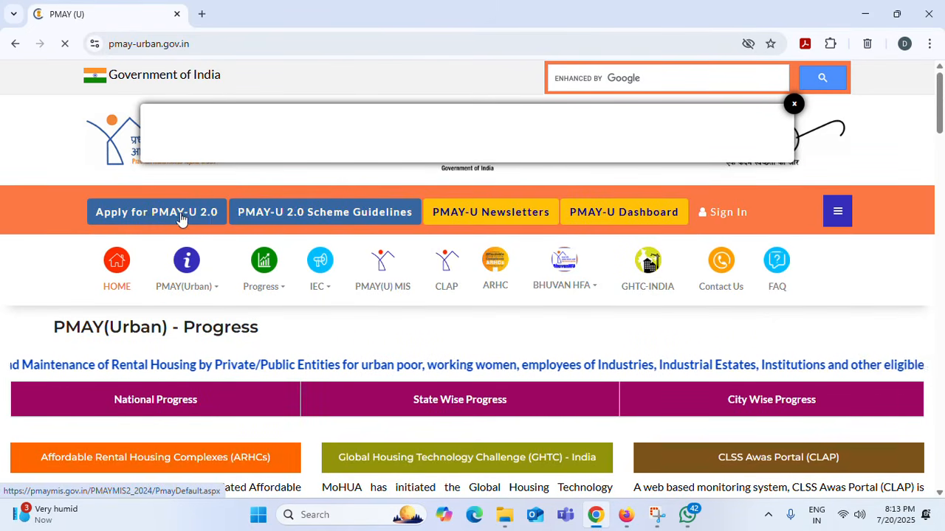
pyautogui.click(155, 215)
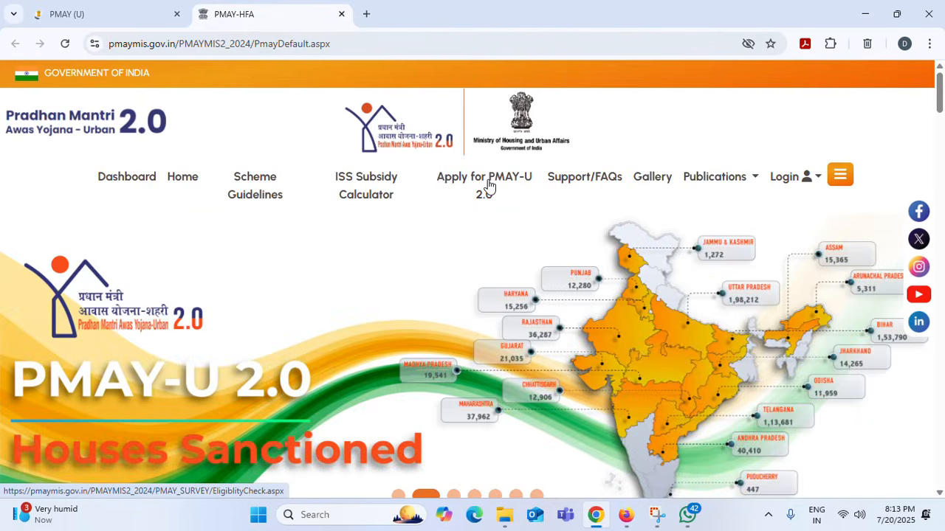
pyautogui.click(488, 184)
# - Read the PMAY-U 2.0 user instructions on the four verticals in English and Hindi and proceed to the required documents
pyautogui.scroll(-2, 408, 220)
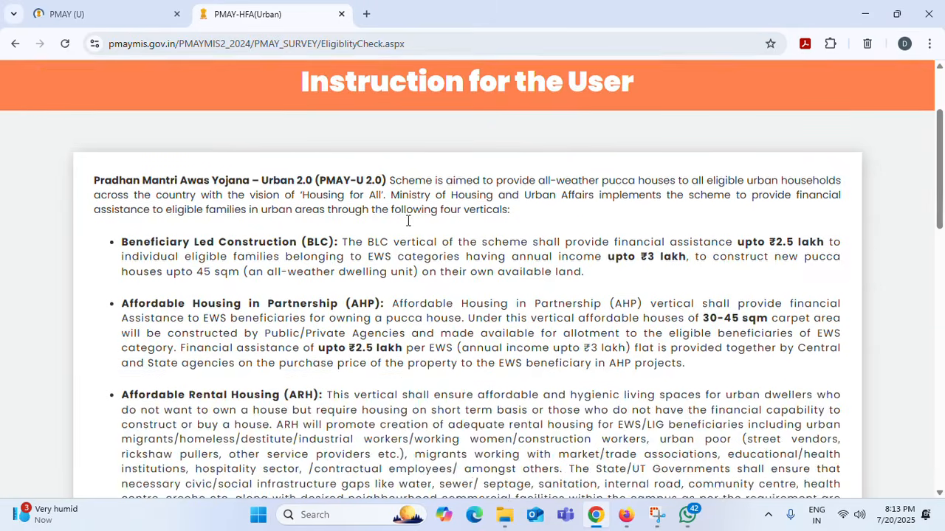
pyautogui.scroll(1, 407, 220)
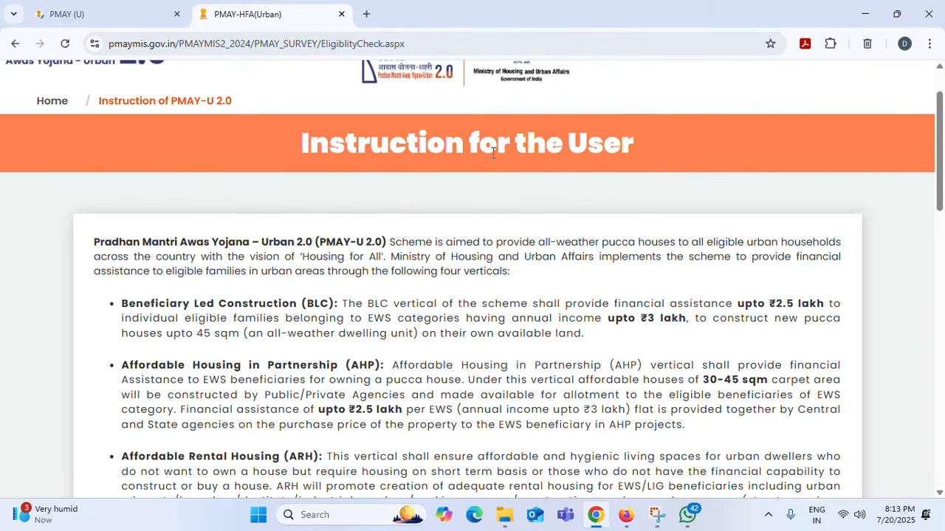
pyautogui.scroll(-2, 493, 153)
pyautogui.scroll(-2, 256, 176)
pyautogui.scroll(3, 266, 184)
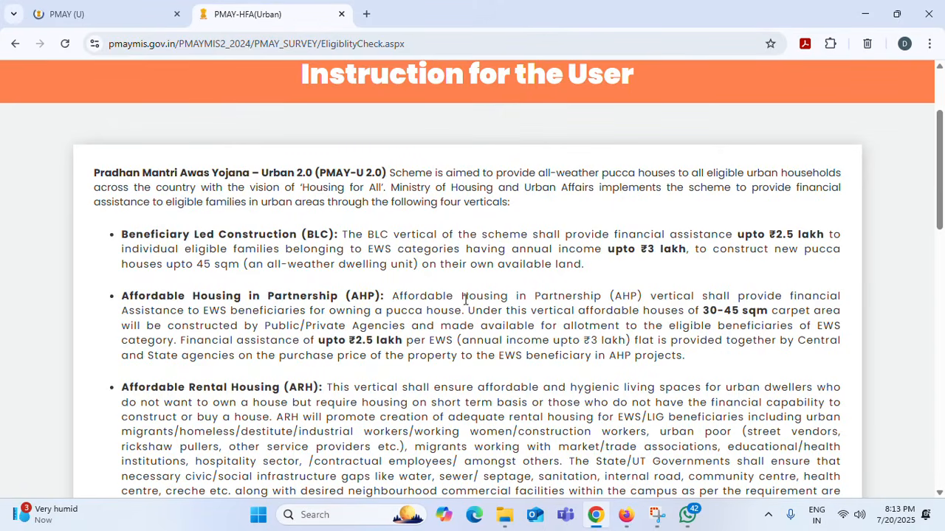
pyautogui.scroll(-4, 277, 302)
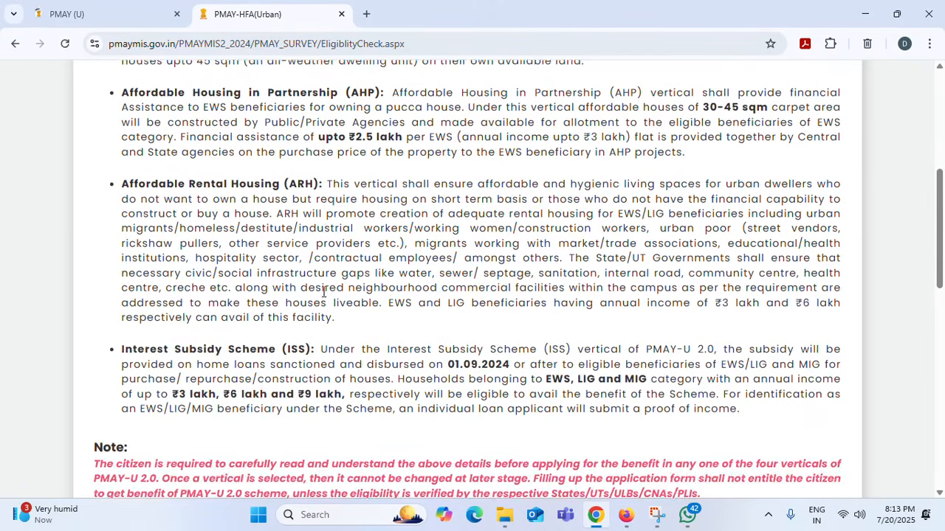
pyautogui.scroll(-1, 264, 292)
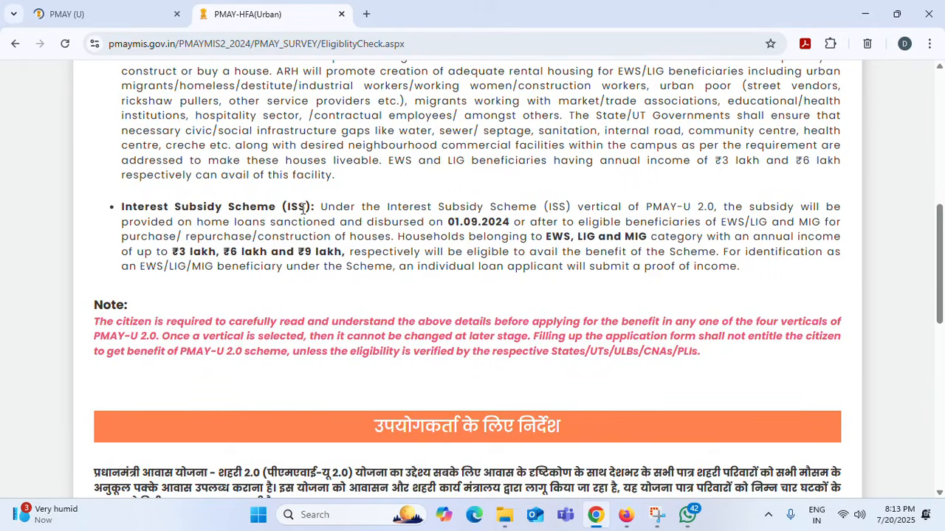
pyautogui.scroll(-10, 303, 209)
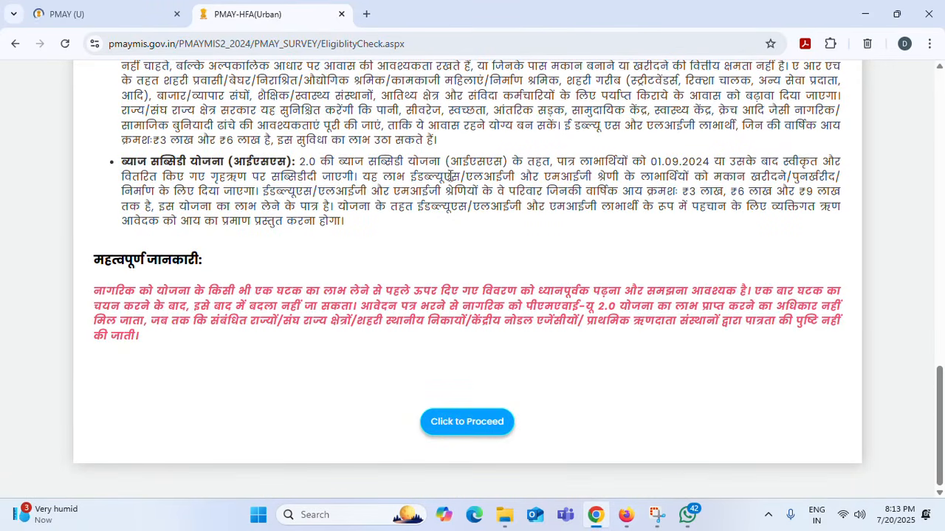
pyautogui.click(464, 425)
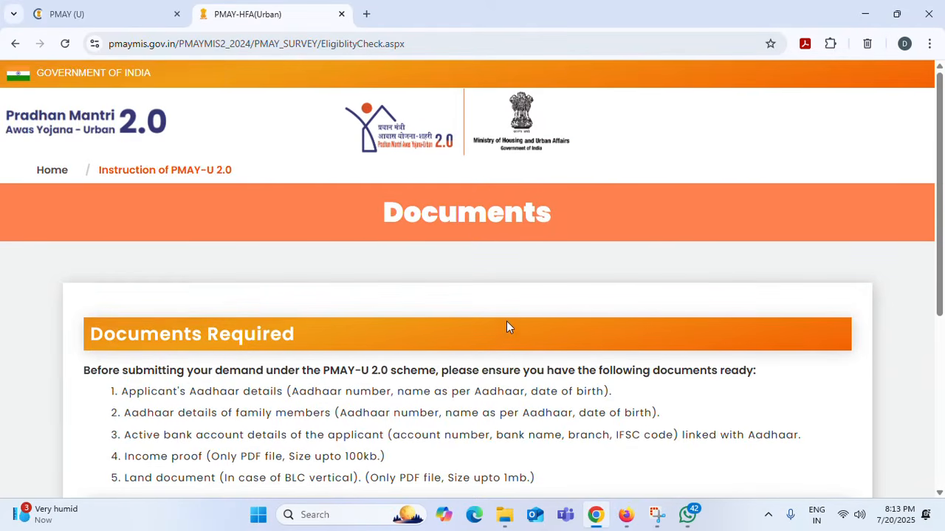
# - Review the list of documents required for the application and proceed to the eligibility check
pyautogui.scroll(-1, 450, 331)
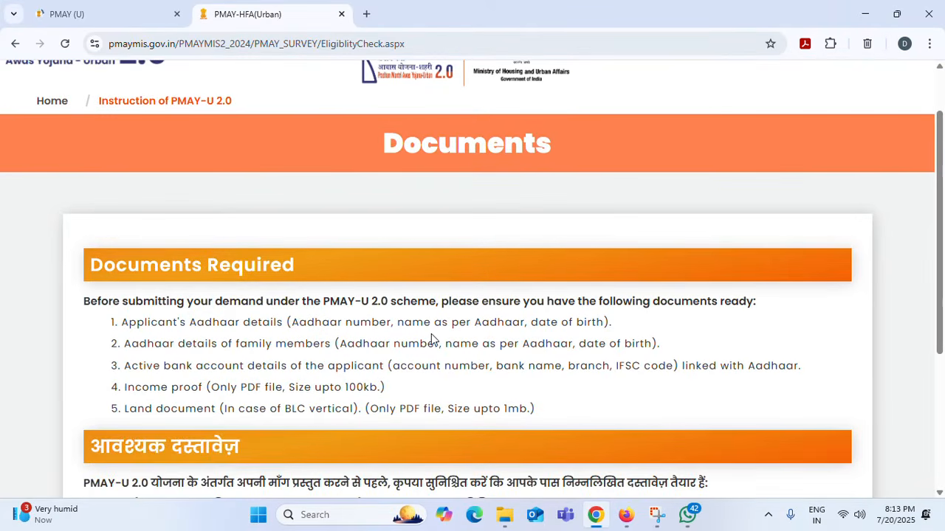
pyautogui.scroll(-2, 171, 302)
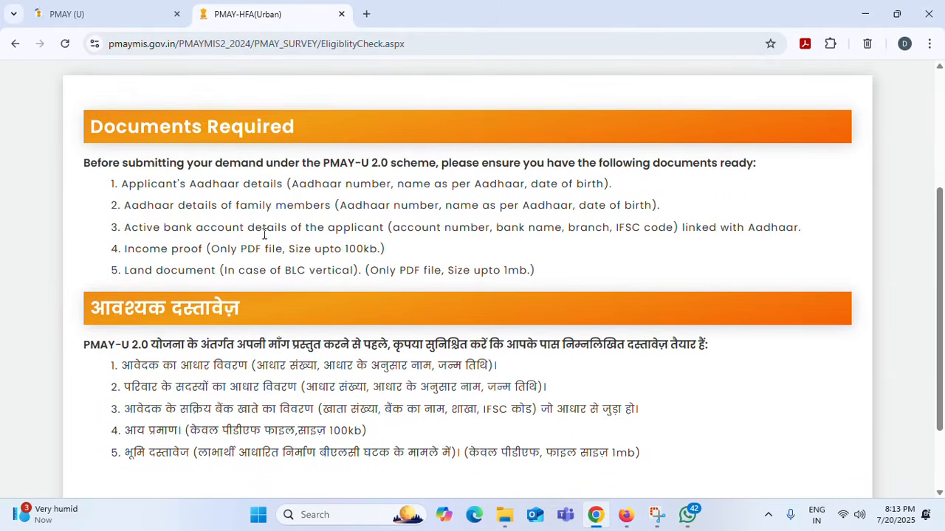
pyautogui.scroll(-2, 345, 297)
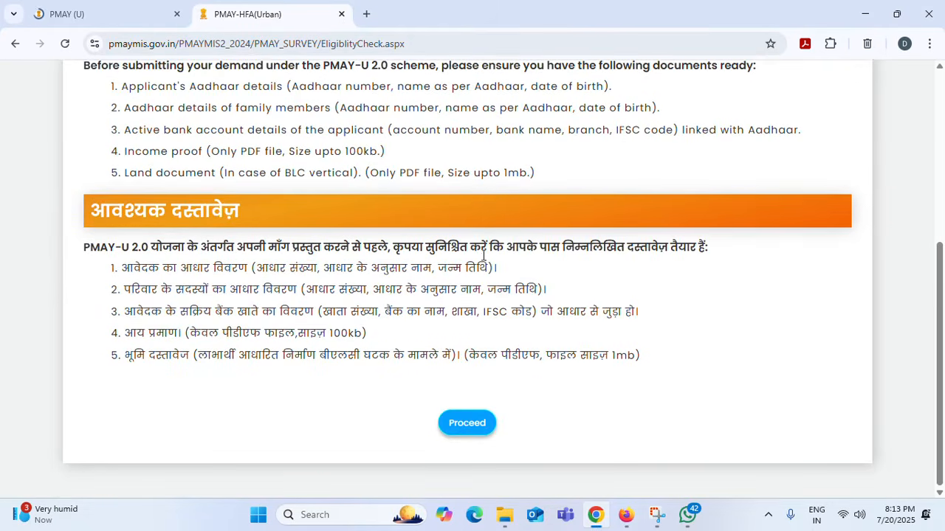
pyautogui.click(468, 425)
# - Set the state of the construction site to Karnataka and the household annual income to 18000
pyautogui.scroll(3, 416, 303)
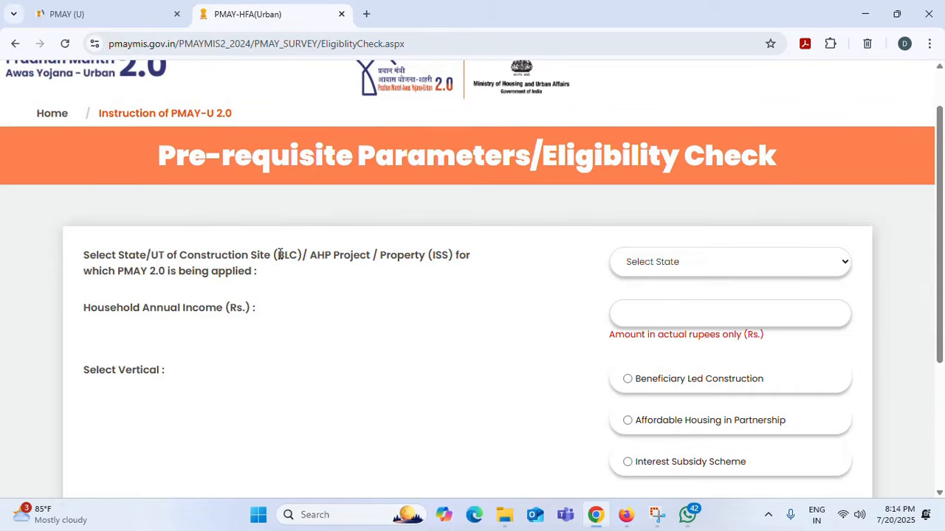
pyautogui.click(698, 268)
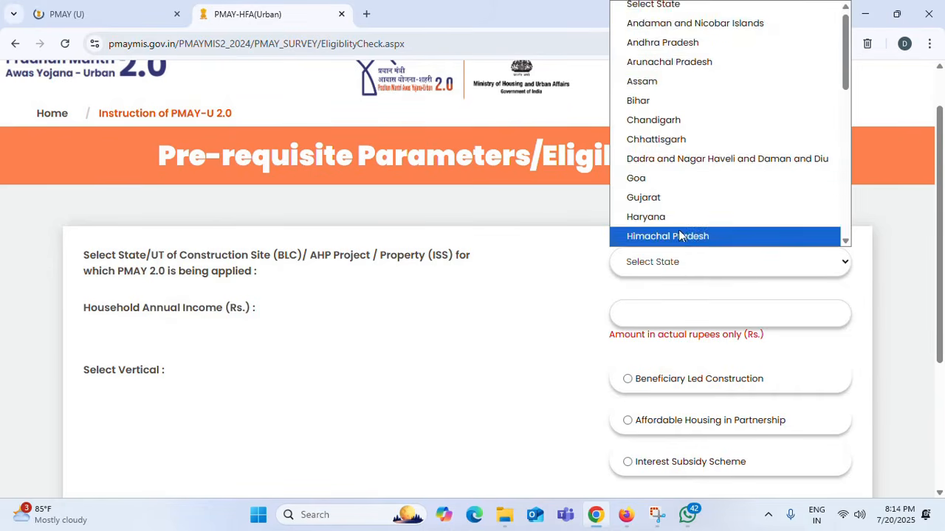
pyautogui.scroll(-2, 682, 239)
pyautogui.click(666, 158)
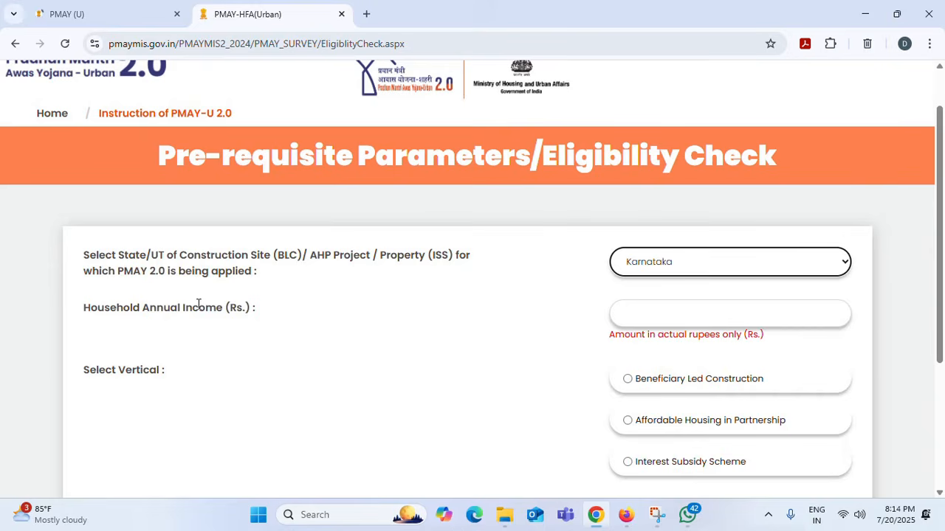
pyautogui.click(652, 323)
pyautogui.write('1')
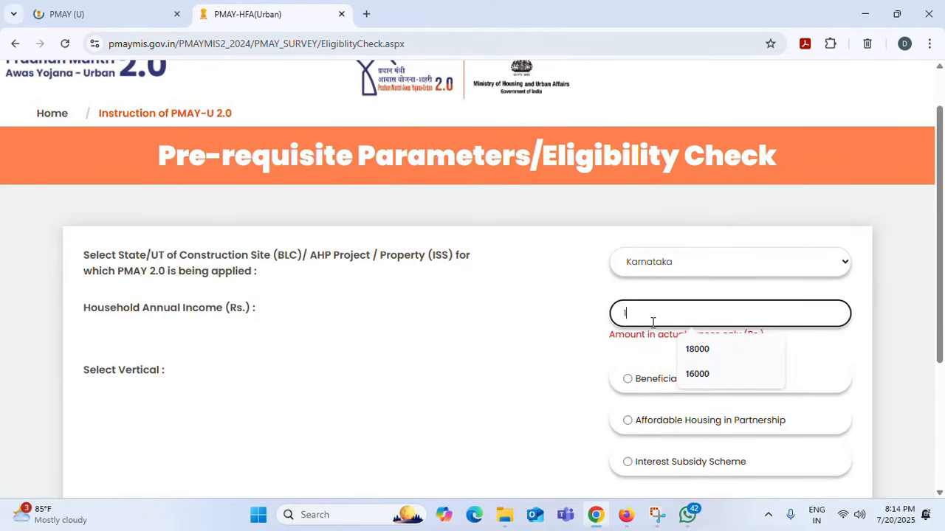
pyautogui.write('8')
pyautogui.click(715, 357)
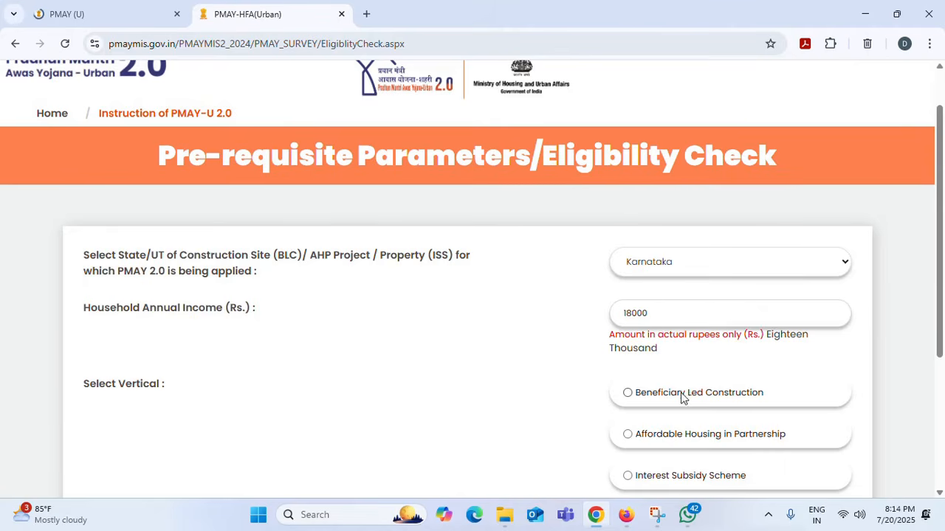
# - Choose the Beneficiary Led Construction vertical, answer No to owning a pucca house and to past housing benefits, and run the eligibility check
pyautogui.scroll(-3, 682, 399)
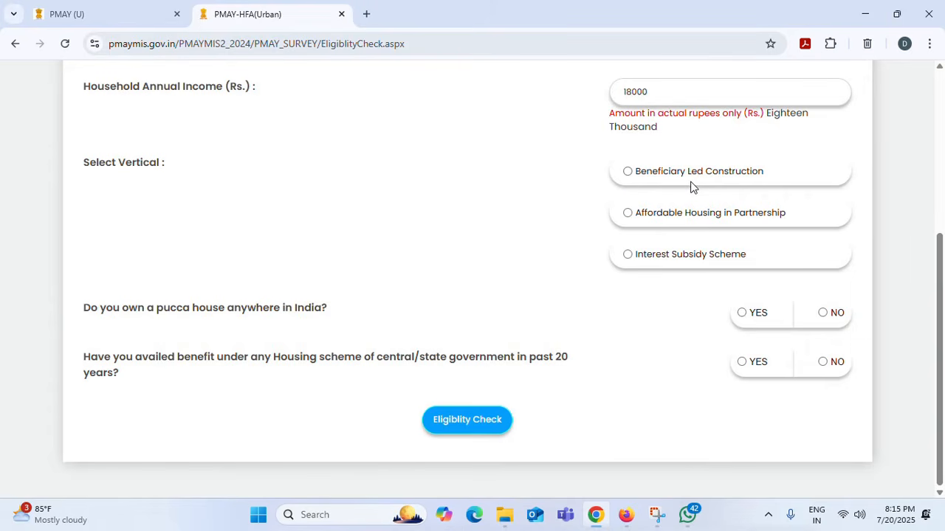
pyautogui.click(628, 177)
pyautogui.click(742, 313)
pyautogui.click(824, 313)
pyautogui.click(824, 363)
pyautogui.click(475, 421)
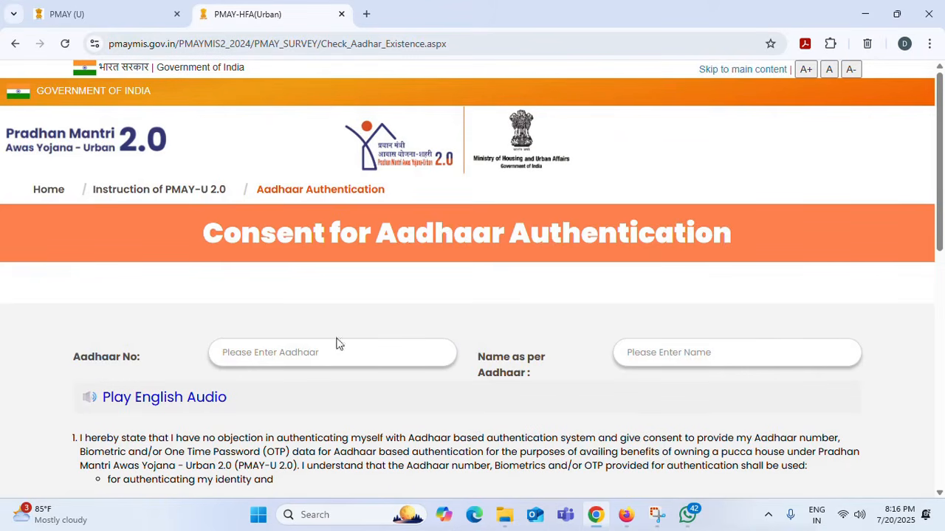
# - Review the Aadhaar authentication form, agree to share Aadhaar, generate the OTP and acknowledge the message
pyautogui.scroll(-2, 253, 299)
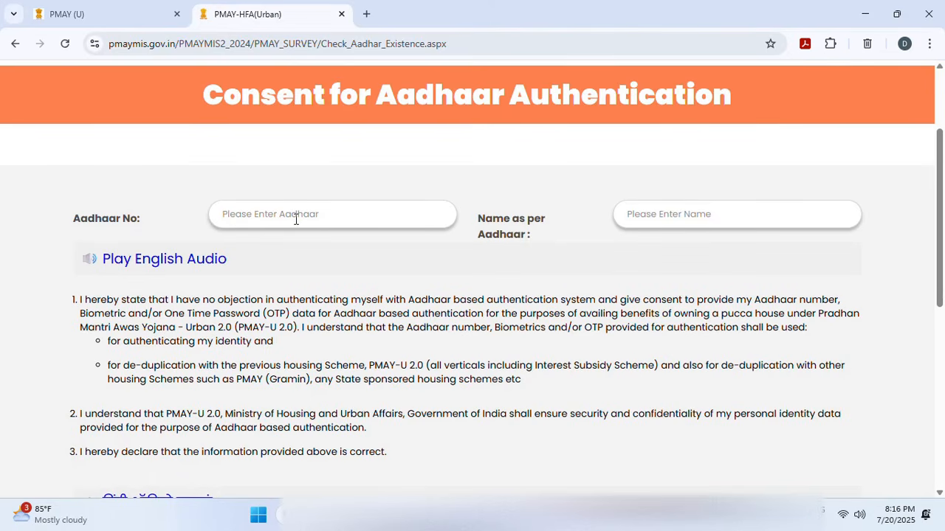
pyautogui.click(664, 213)
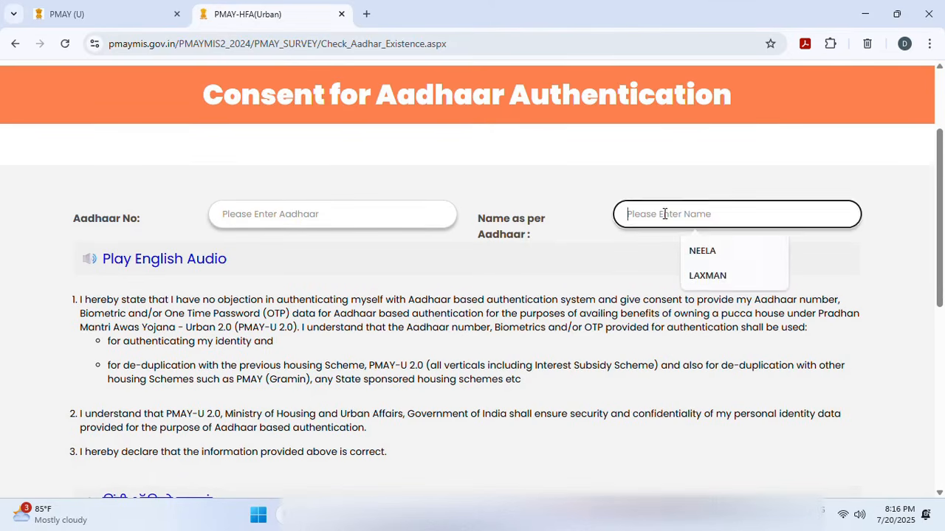
pyautogui.click(629, 193)
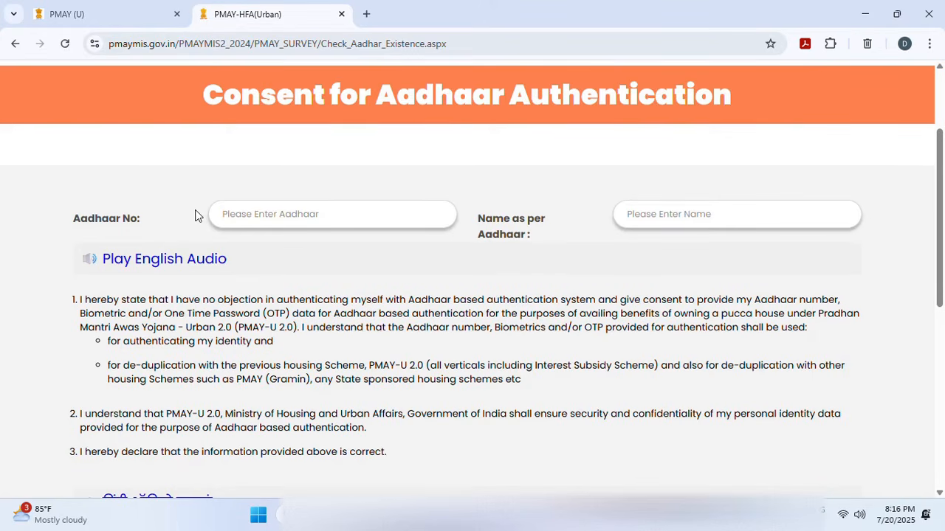
pyautogui.scroll(-6, 196, 216)
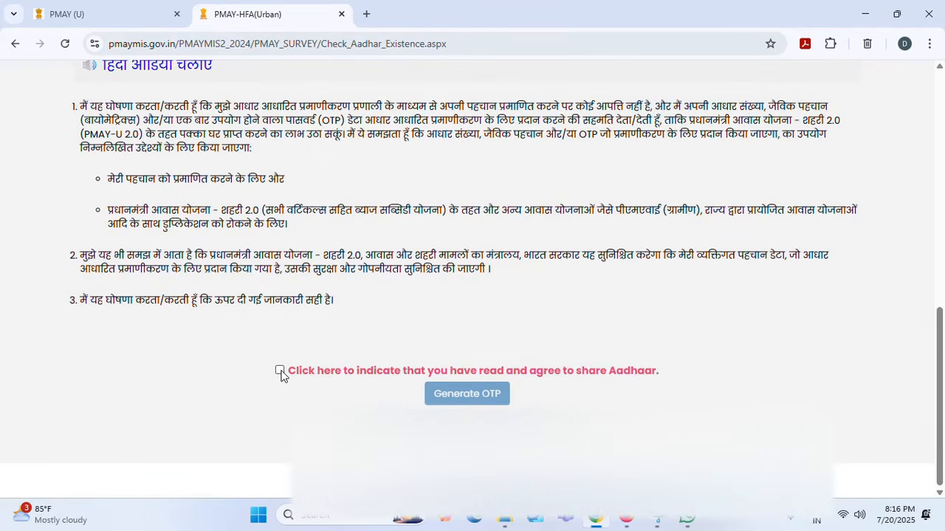
pyautogui.click(280, 371)
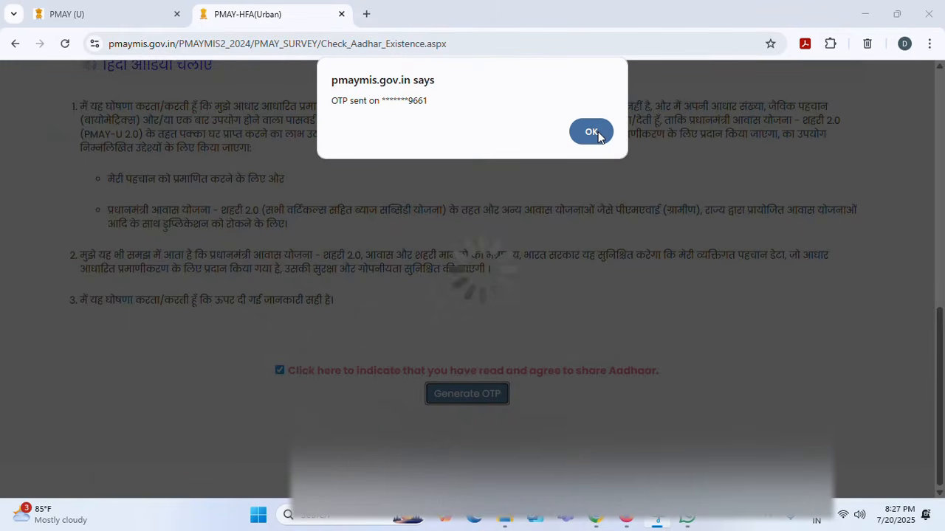
pyautogui.click(591, 132)
# - Submit the Aadhaar OTP verification to open the Beneficiary Led Construction application form
pyautogui.scroll(-1, 519, 244)
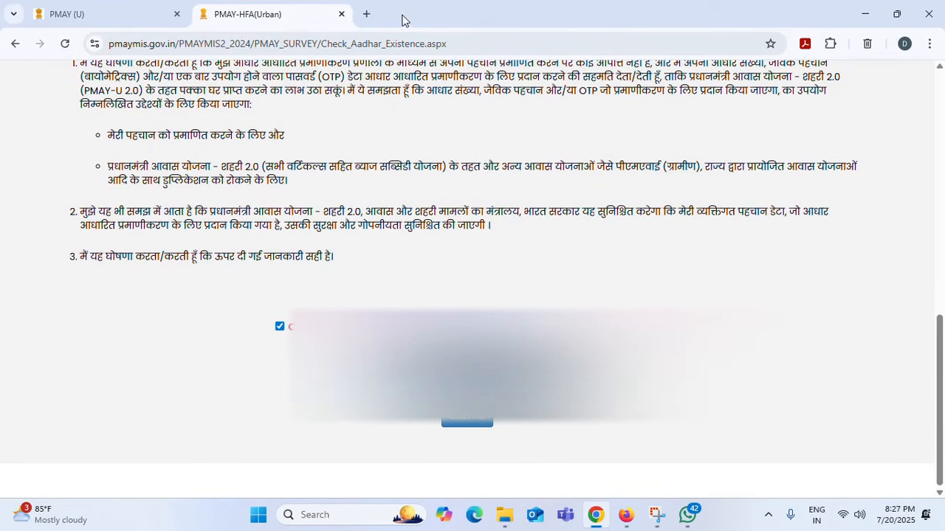
pyautogui.press('super+shift+s')
pyautogui.click(472, 421)
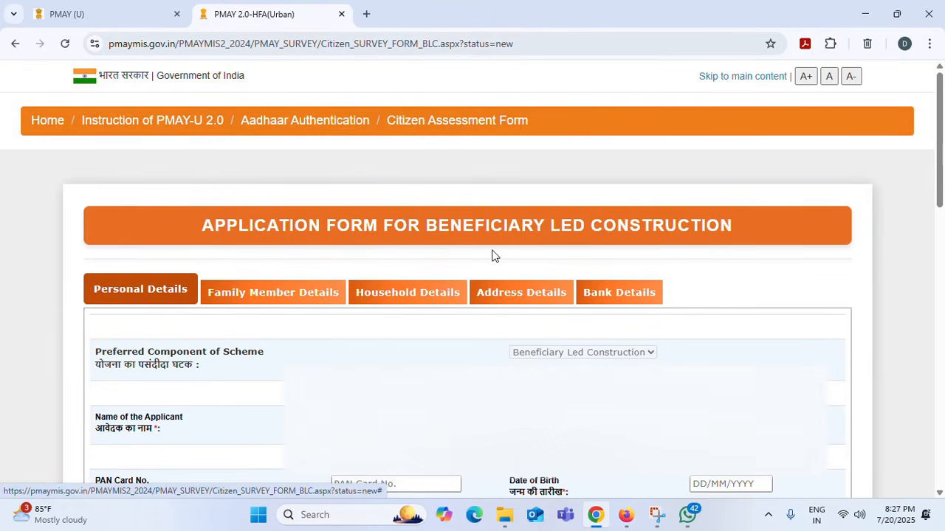
# - Set the applicant's gender to Male and marital status to Married in the personal details
pyautogui.scroll(-2, 303, 308)
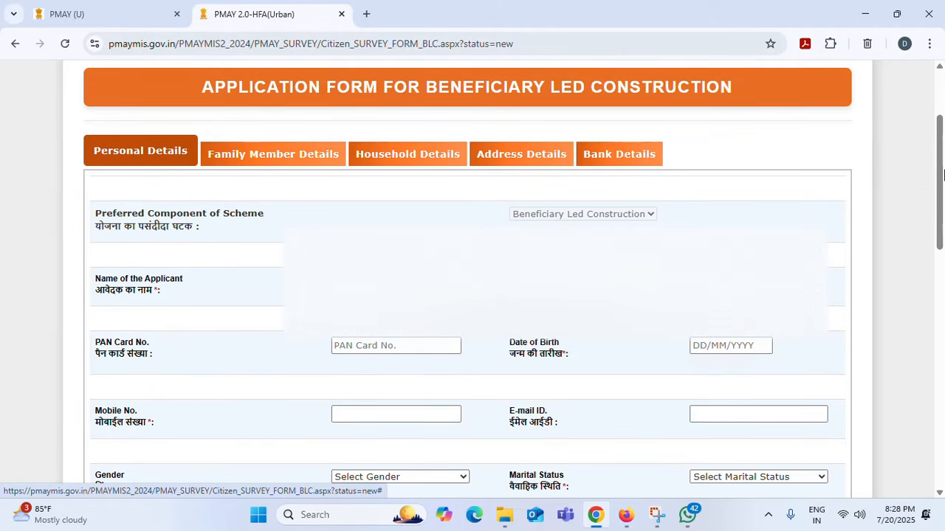
pyautogui.moveTo(943, 174); pyautogui.dragTo(941, 215)
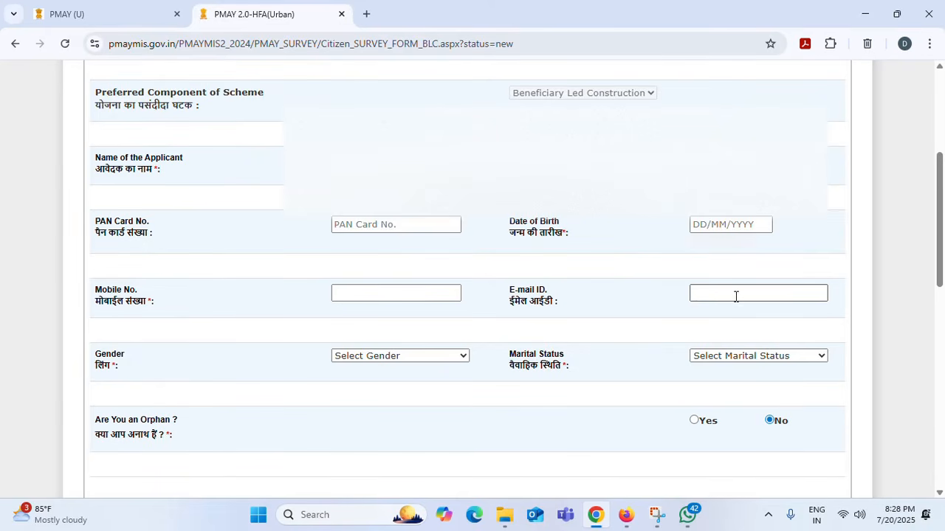
pyautogui.click(362, 357)
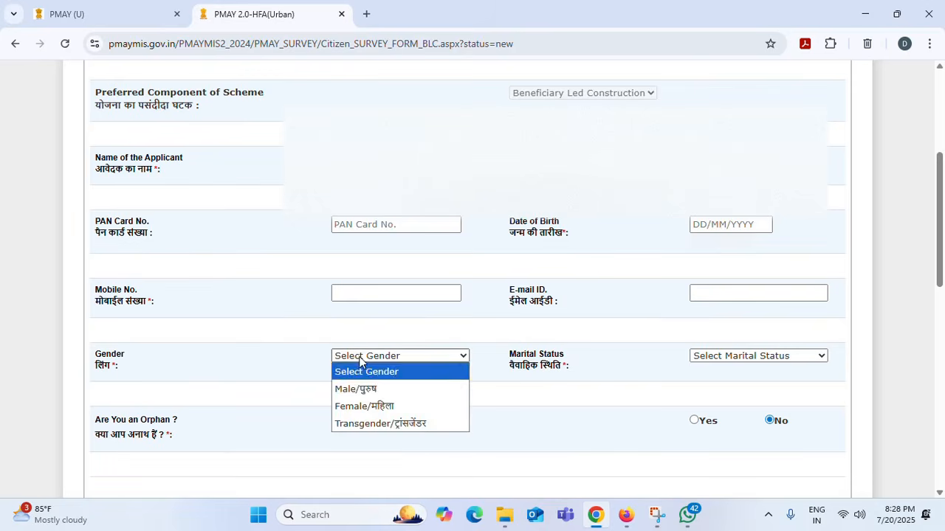
pyautogui.click(359, 390)
pyautogui.scroll(-5, 572, 343)
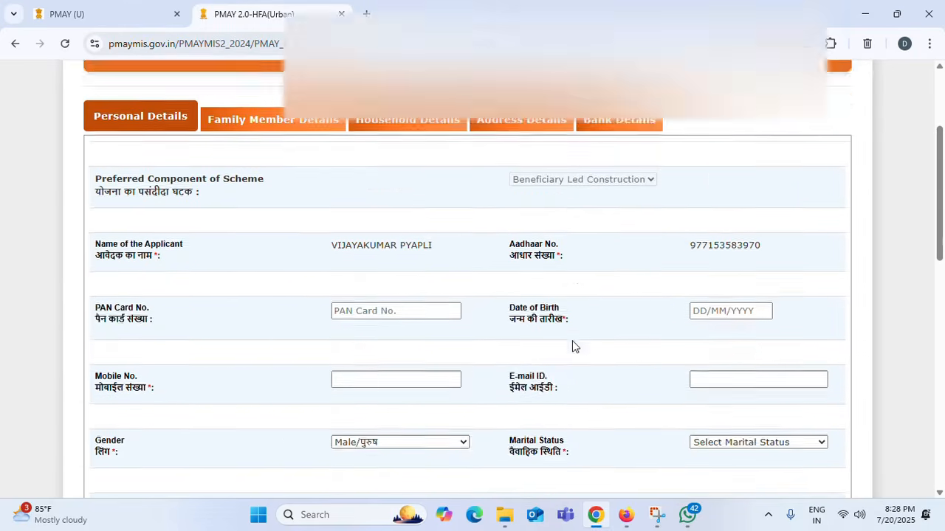
pyautogui.tripleClick(526, 205)
pyautogui.click(707, 190)
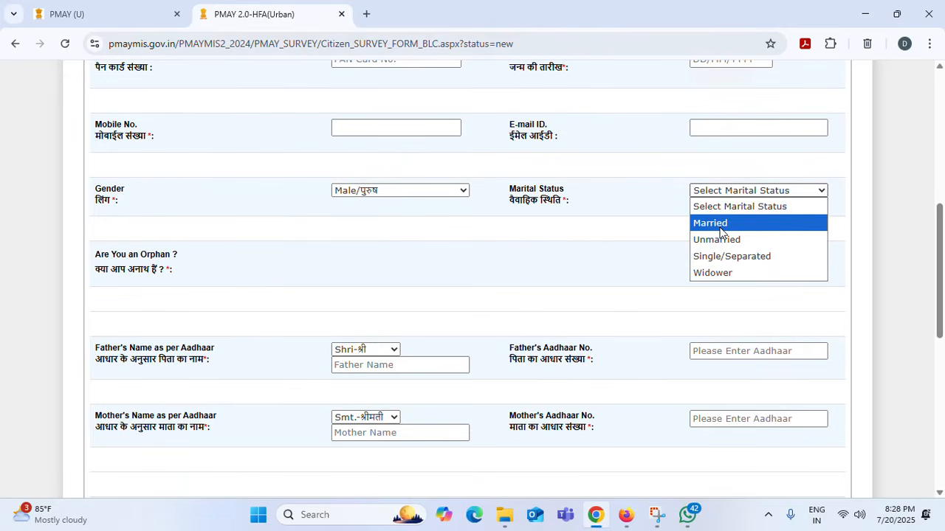
pyautogui.click(720, 224)
# - Review the remaining personal details fields, from orphan status and parents' details to employment, religion, category and education
pyautogui.scroll(-3, 720, 226)
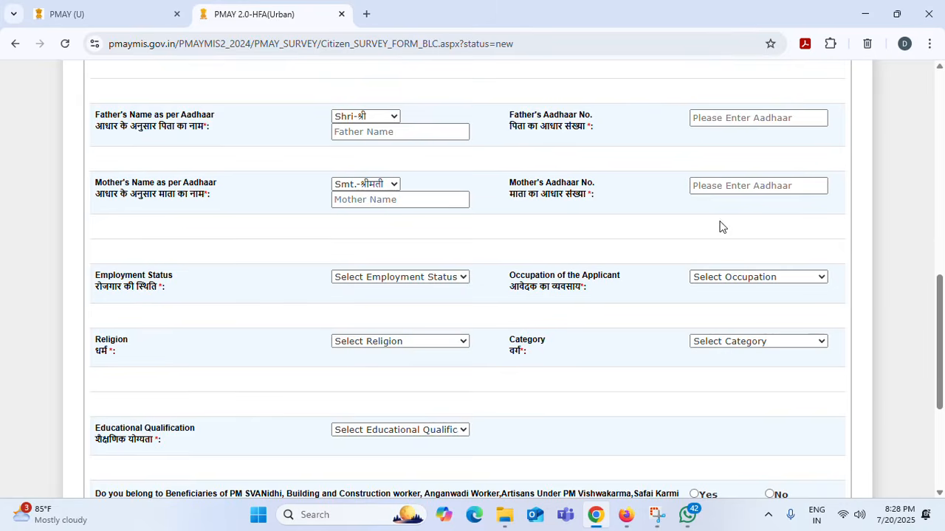
pyautogui.scroll(-2, 489, 274)
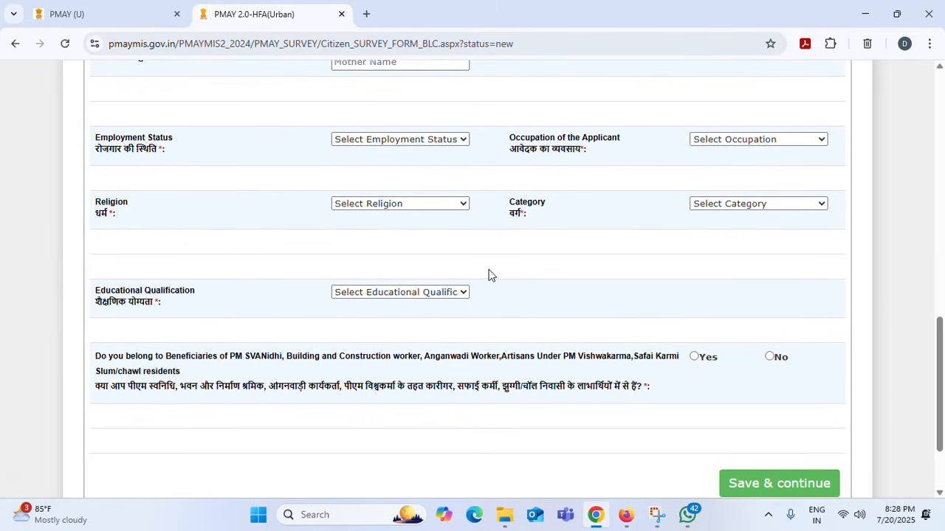
pyautogui.scroll(1, 489, 275)
pyautogui.scroll(5, 489, 274)
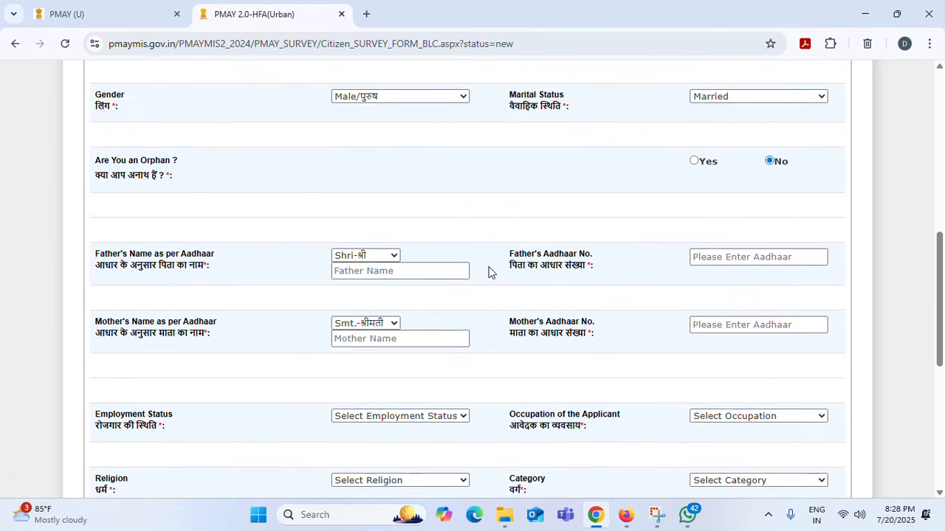
pyautogui.scroll(-1, 495, 278)
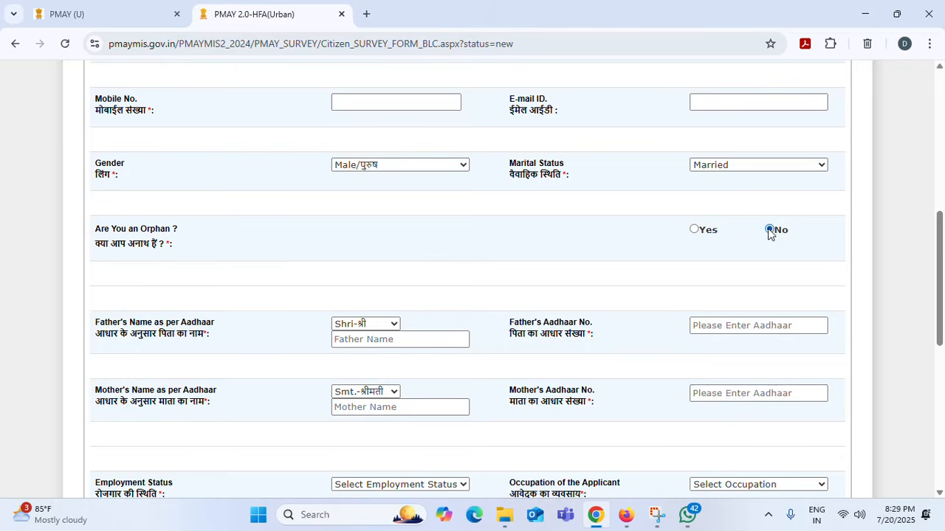
# - Set the title of the father's name as per Aadhaar to Late in the personal details
pyautogui.scroll(-3, 320, 301)
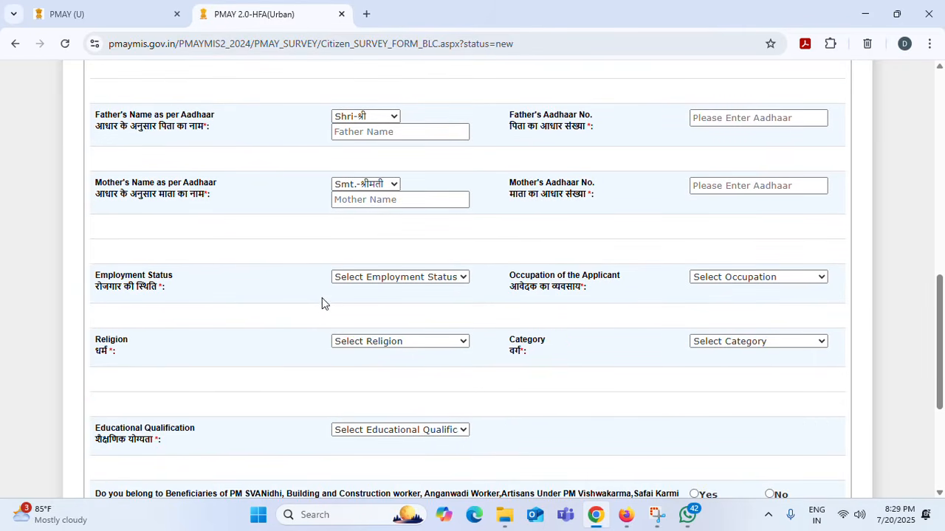
pyautogui.tripleClick(100, 133)
pyautogui.click(246, 133)
pyautogui.click(744, 118)
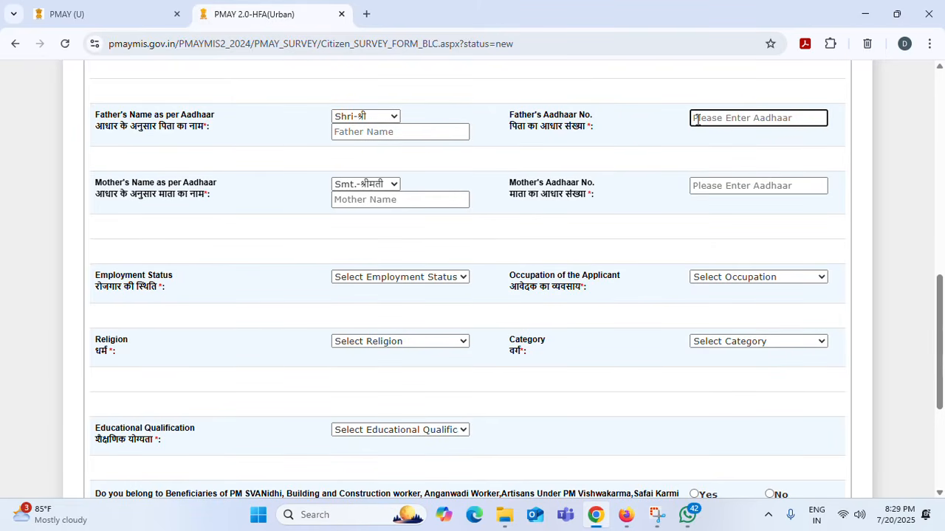
pyautogui.click(368, 115)
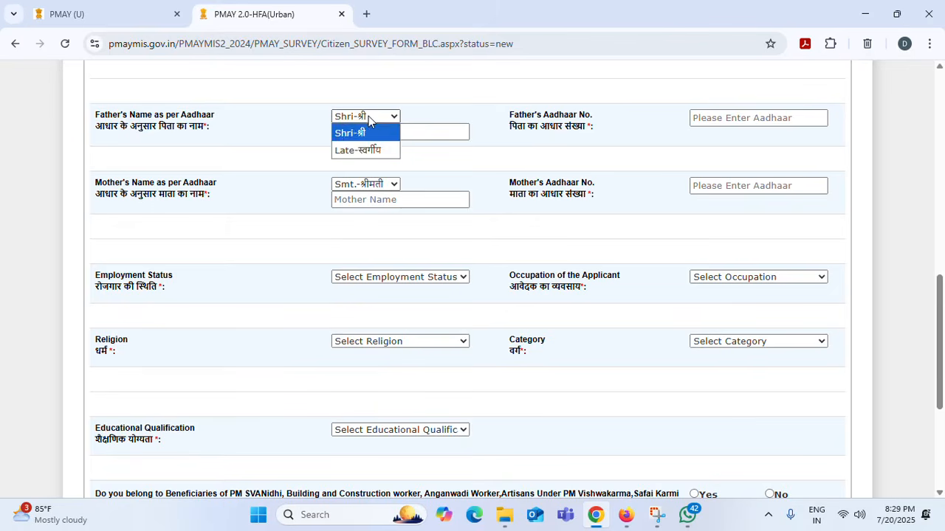
pyautogui.click(343, 151)
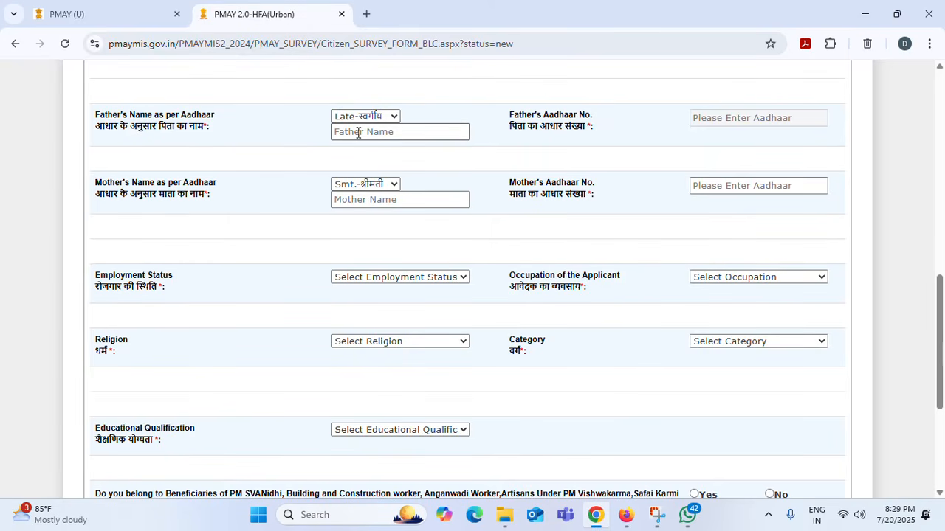
# - Set the title of the mother's name as per Aadhaar to Late
pyautogui.tripleClick(177, 193)
pyautogui.click(269, 187)
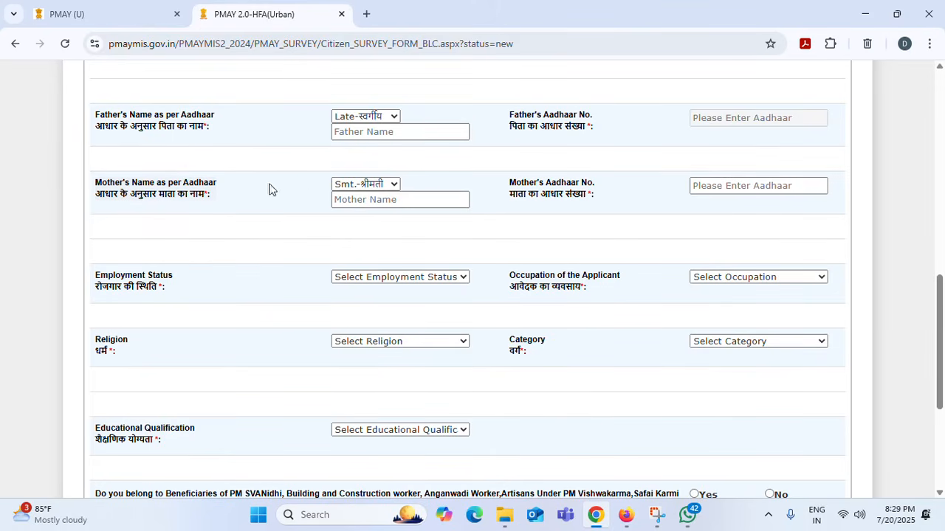
pyautogui.click(375, 197)
pyautogui.click(759, 185)
pyautogui.click(374, 186)
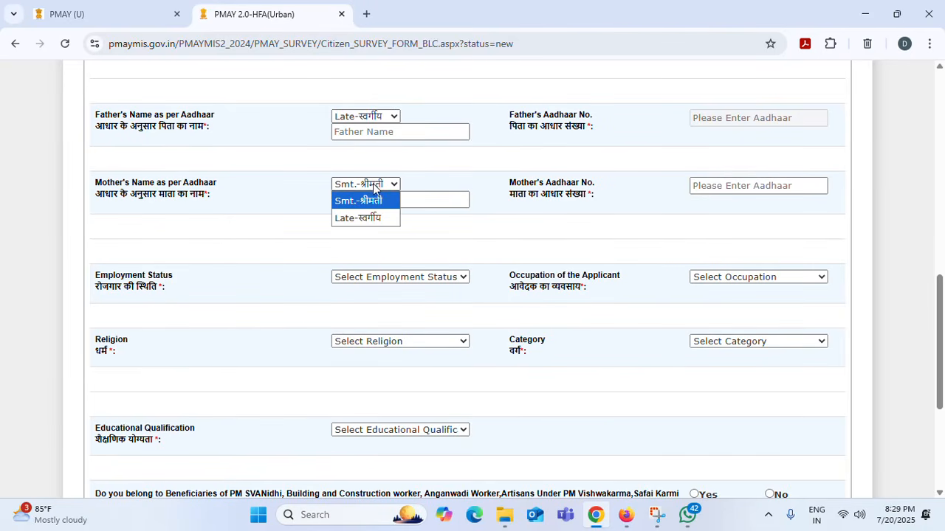
pyautogui.click(361, 218)
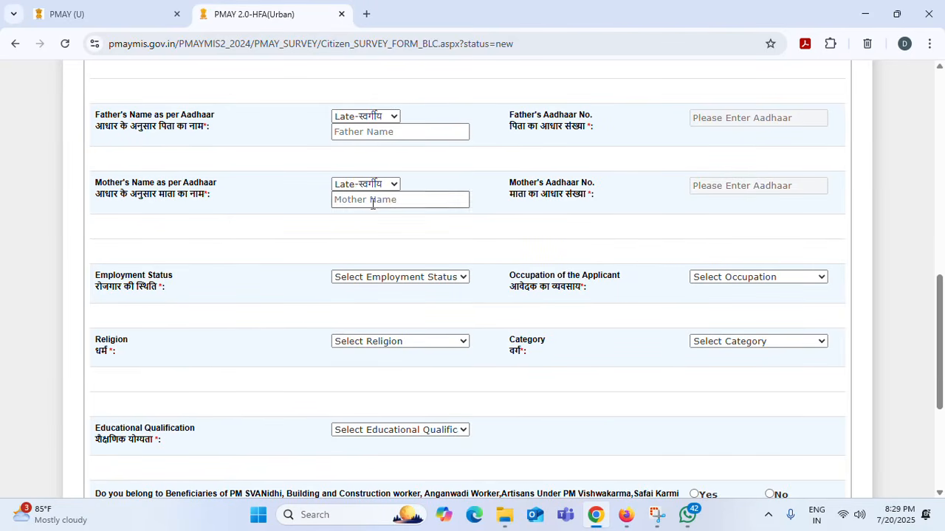
# - Set the applicant's employment status to Labour and the occupation to Coolie
pyautogui.scroll(-1, 487, 267)
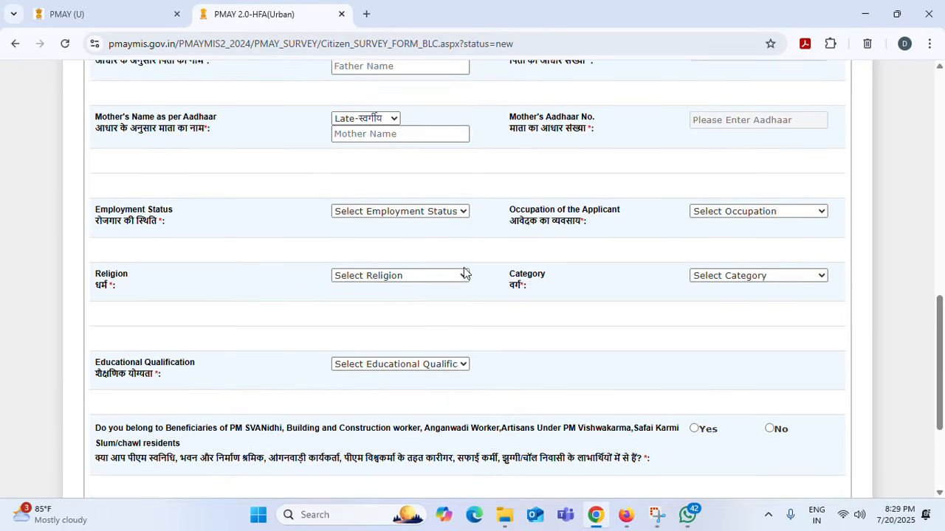
pyautogui.tripleClick(153, 221)
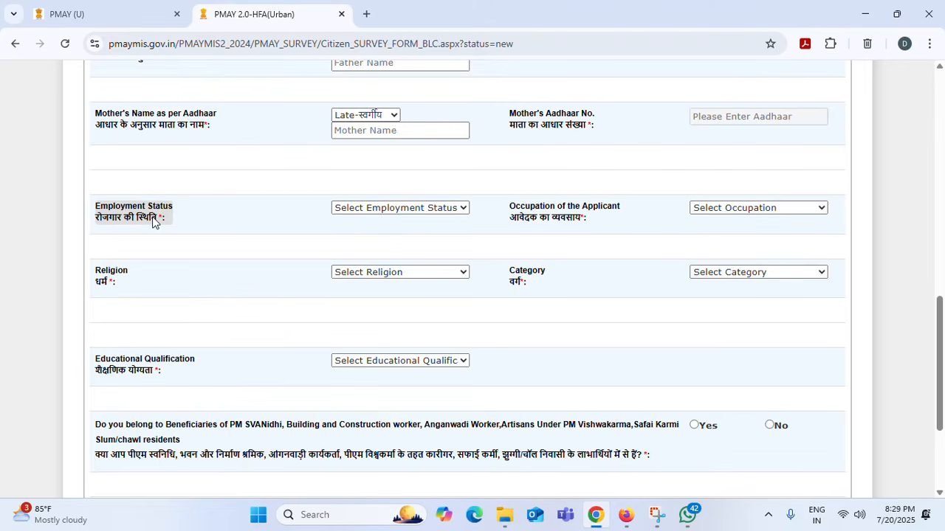
pyautogui.click(254, 226)
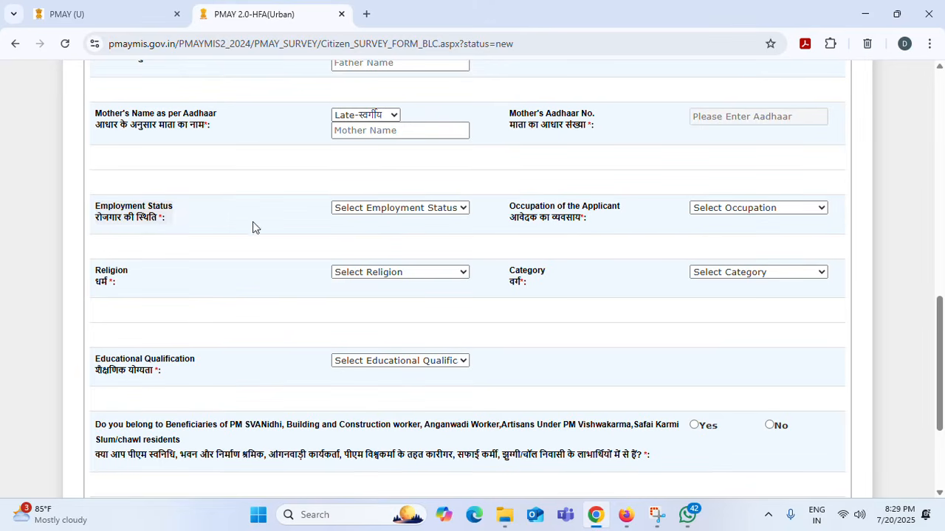
pyautogui.click(392, 209)
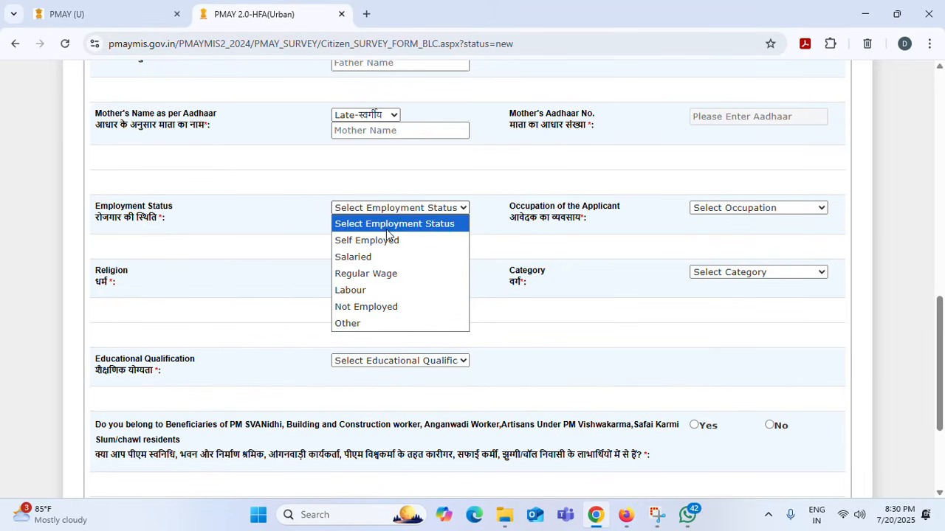
pyautogui.click(368, 294)
pyautogui.scroll(-1, 367, 289)
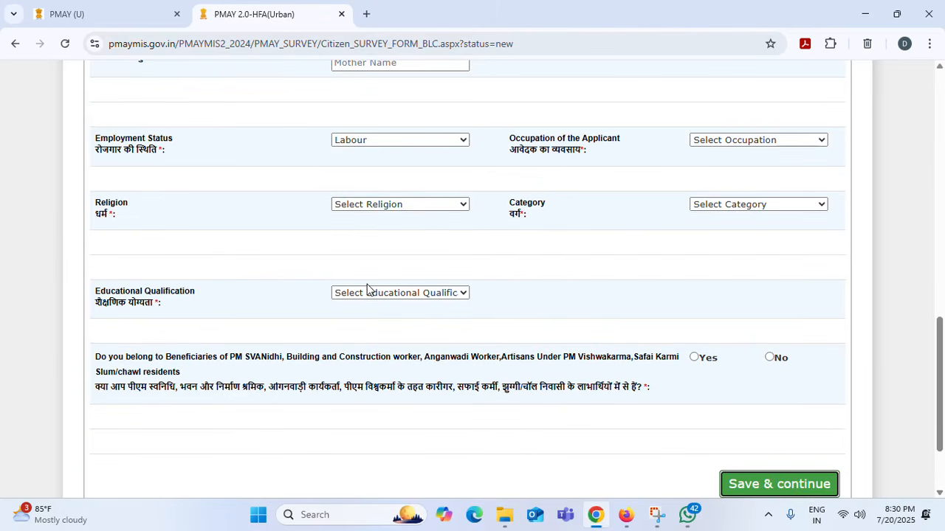
pyautogui.tripleClick(606, 151)
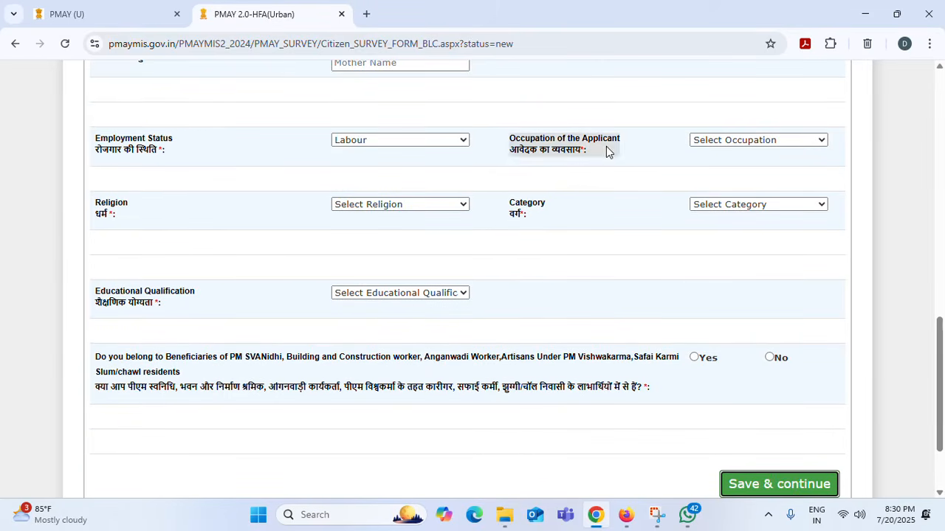
pyautogui.click(714, 141)
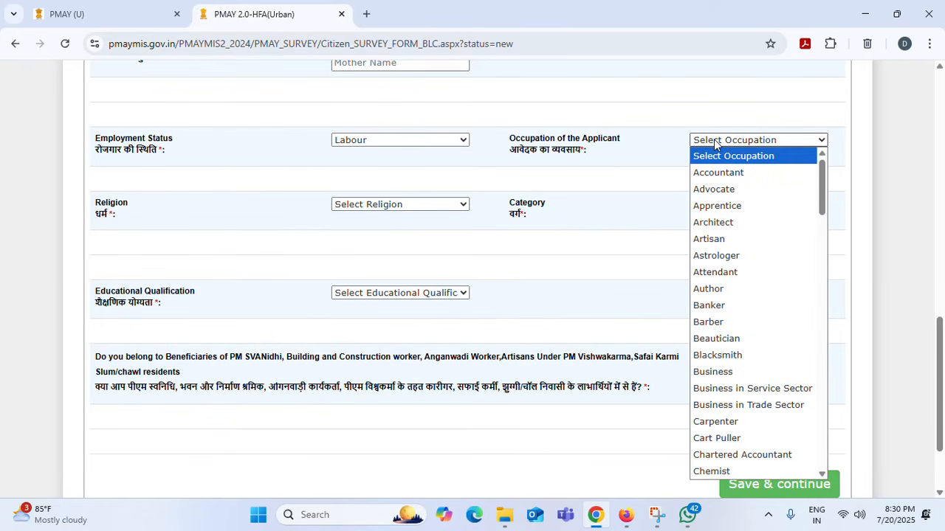
pyautogui.scroll(-5, 746, 295)
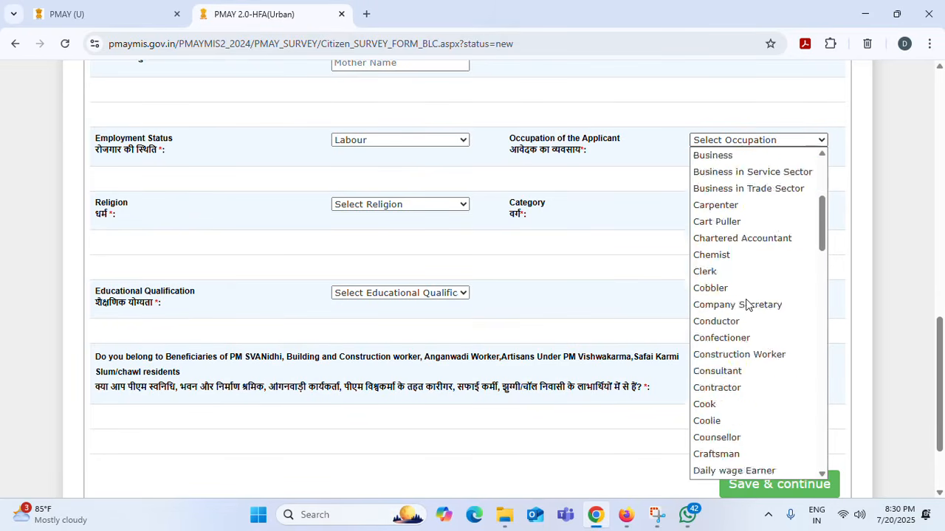
pyautogui.click(735, 223)
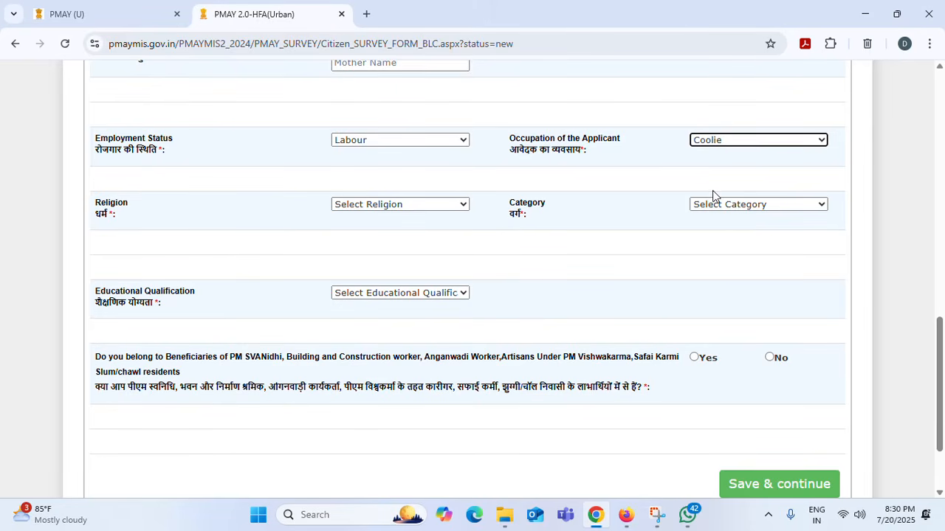
# - Choose Hindu as the applicant's religion and ST as the category
pyautogui.click(345, 203)
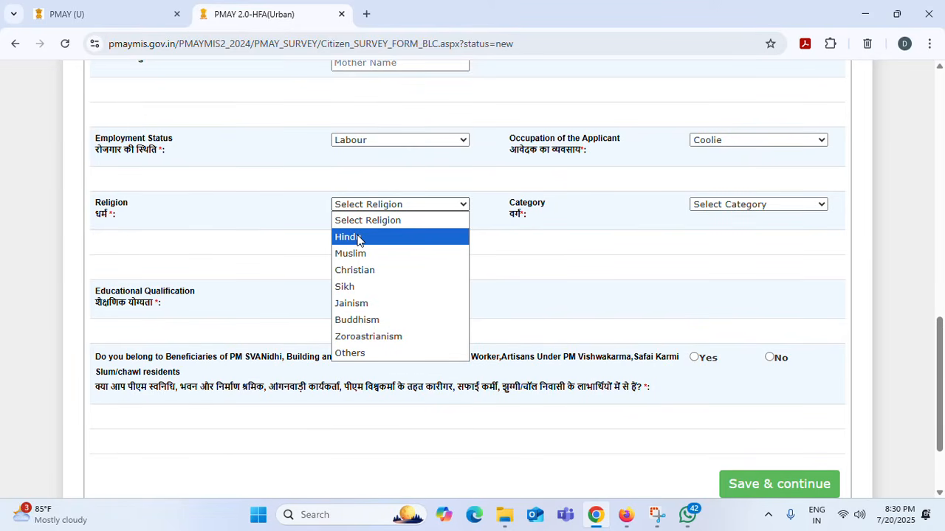
pyautogui.click(359, 240)
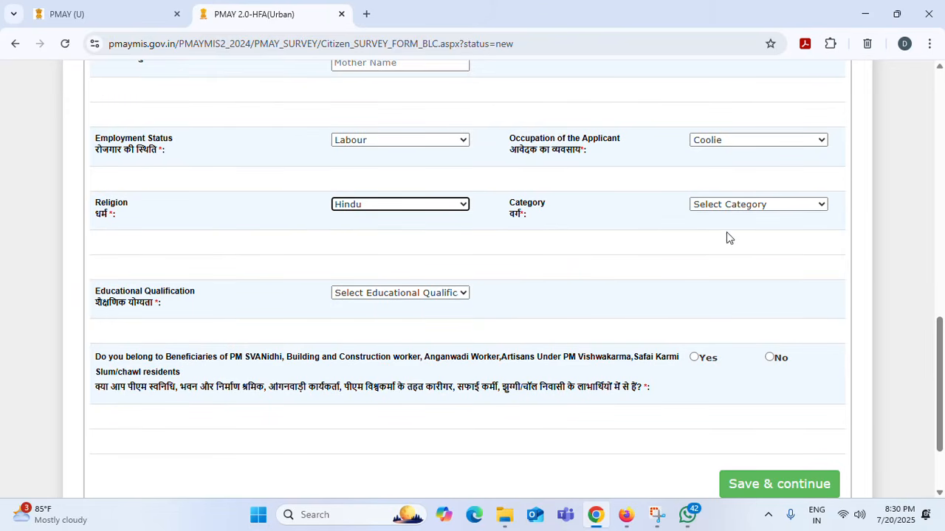
pyautogui.click(734, 208)
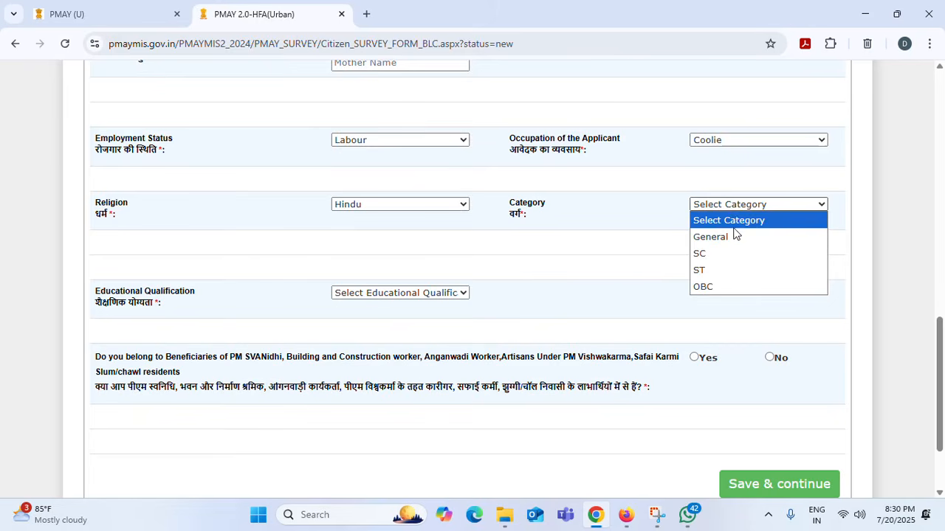
pyautogui.click(727, 271)
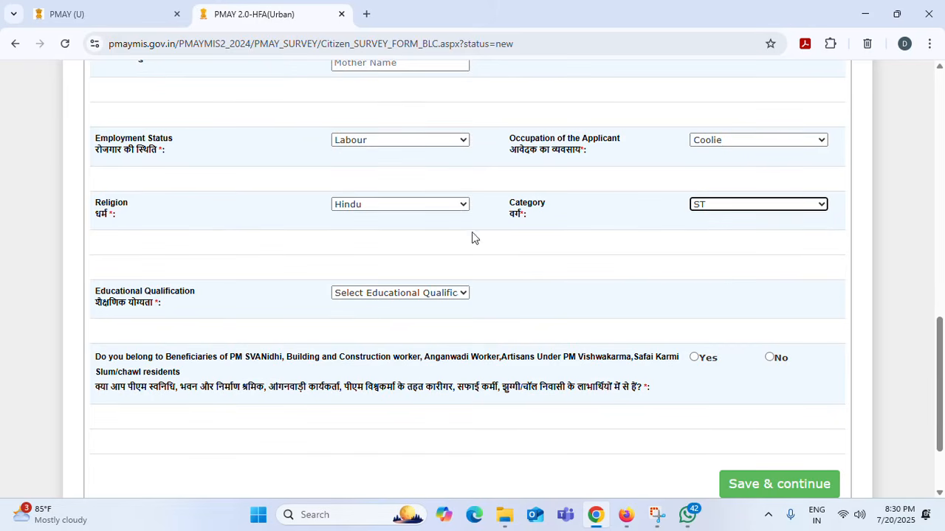
# - Set the applicant's educational qualification to No Education
pyautogui.moveTo(199, 288); pyautogui.dragTo(184, 299)
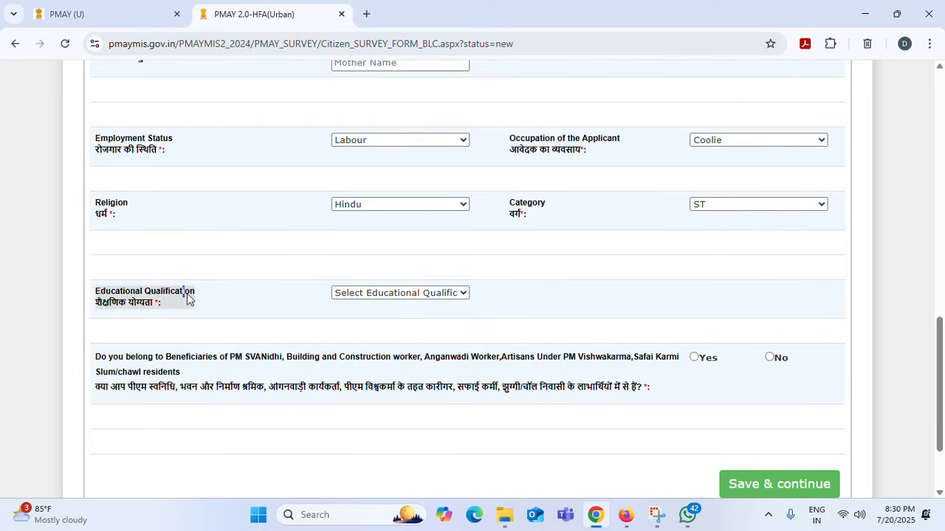
pyautogui.click(187, 293)
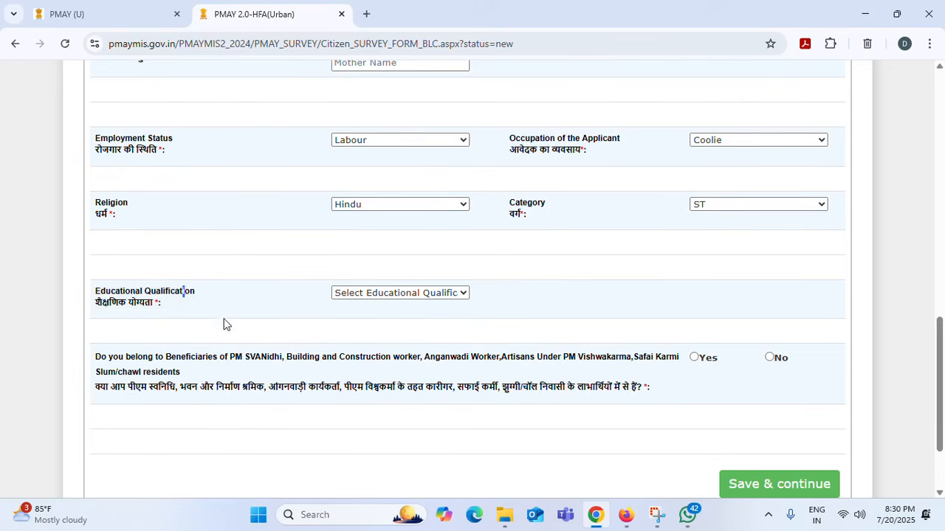
pyautogui.click(378, 296)
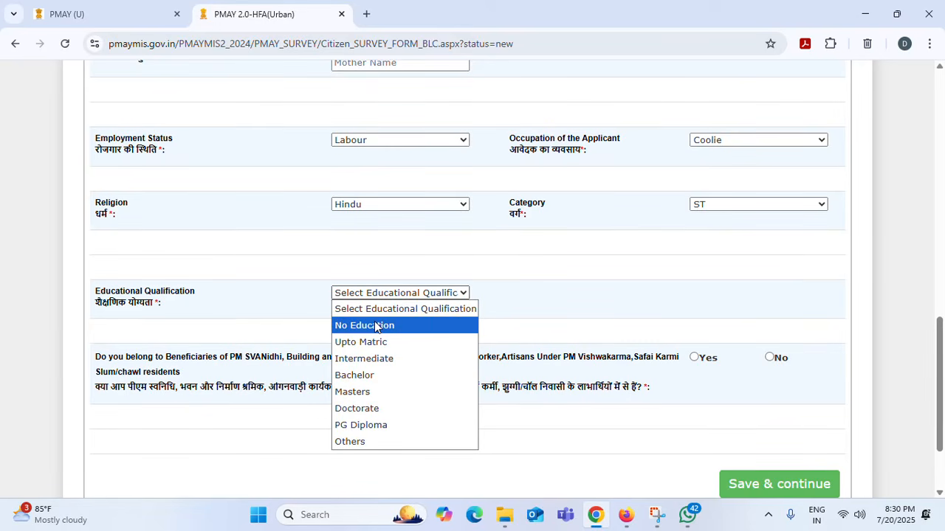
pyautogui.click(376, 325)
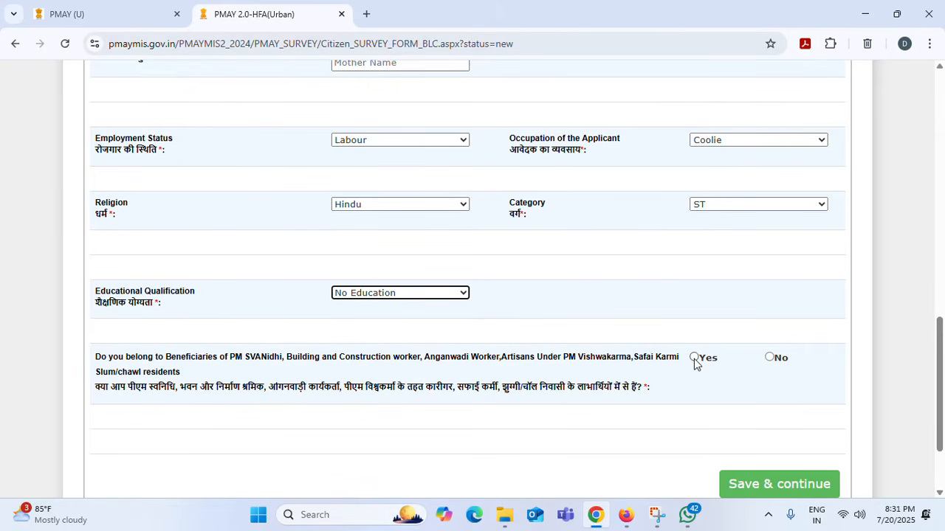
# - Answer No to belonging to the PM SVANidhi and other listed beneficiary groups, and save the personal details to reach the family member details
pyautogui.click(770, 357)
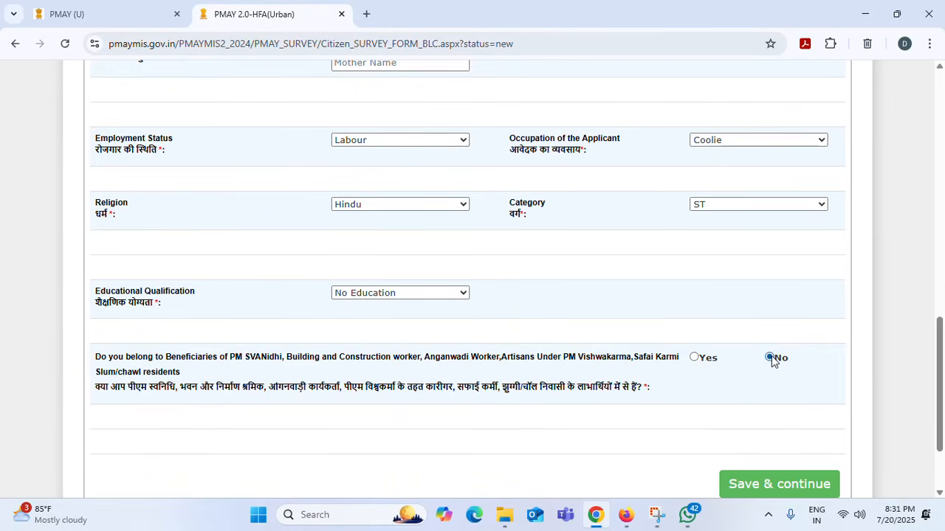
pyautogui.scroll(-3, 767, 354)
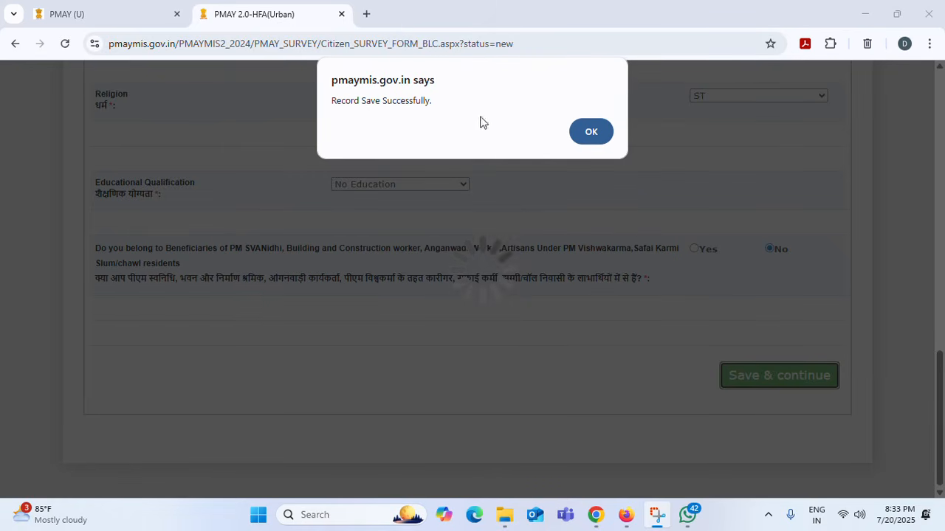
pyautogui.click(594, 132)
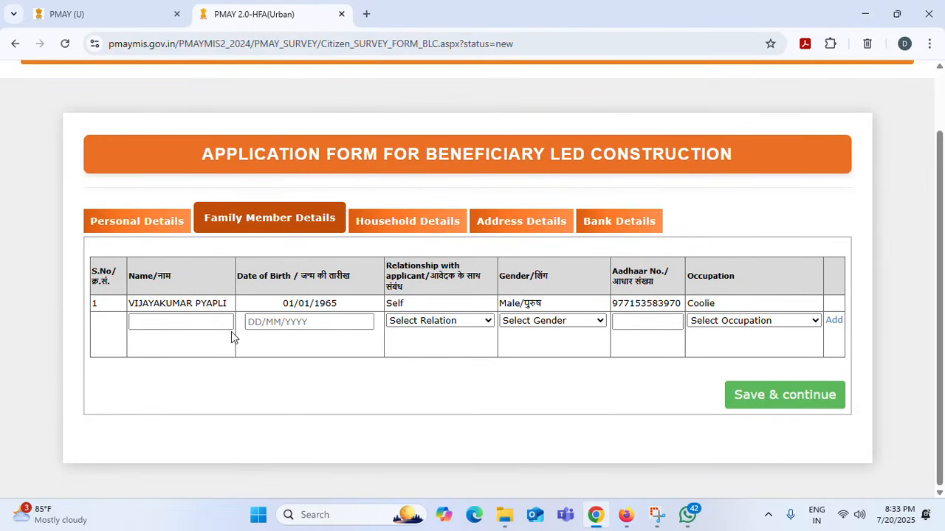
# - Examine the family member entry row, including the relationship, gender, Aadhaar number and occupation fields
pyautogui.click(396, 24)
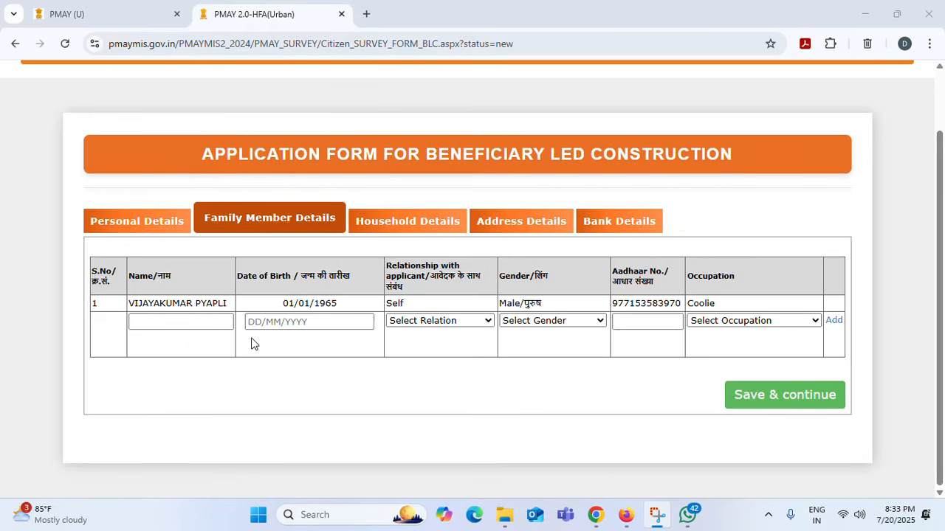
pyautogui.click(419, 321)
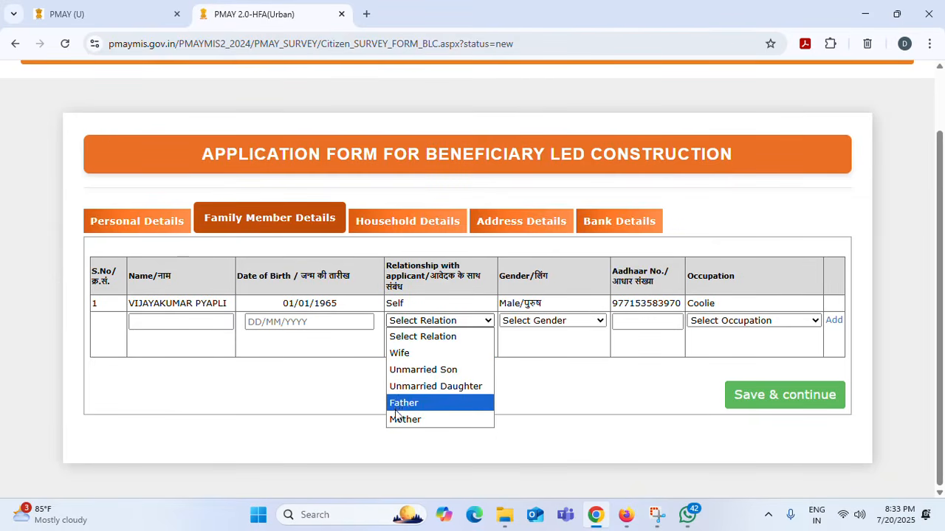
pyautogui.click(555, 348)
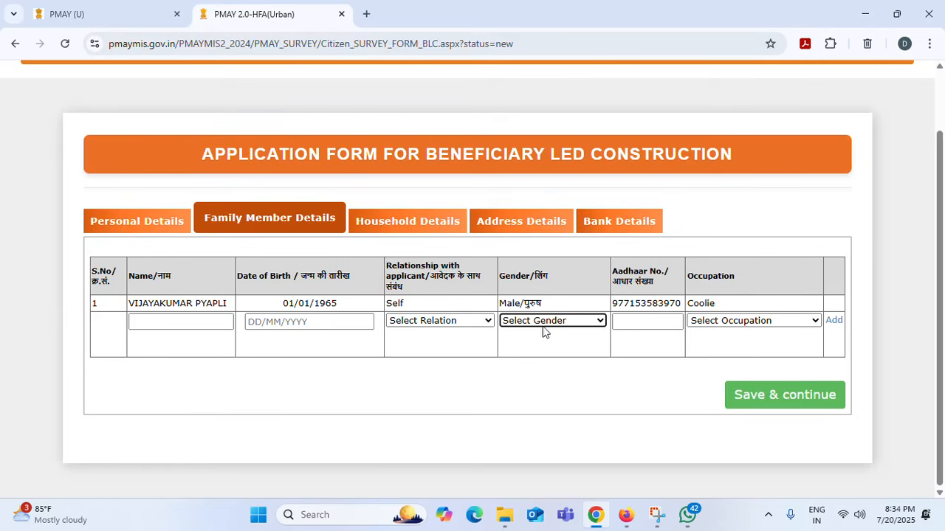
pyautogui.click(676, 350)
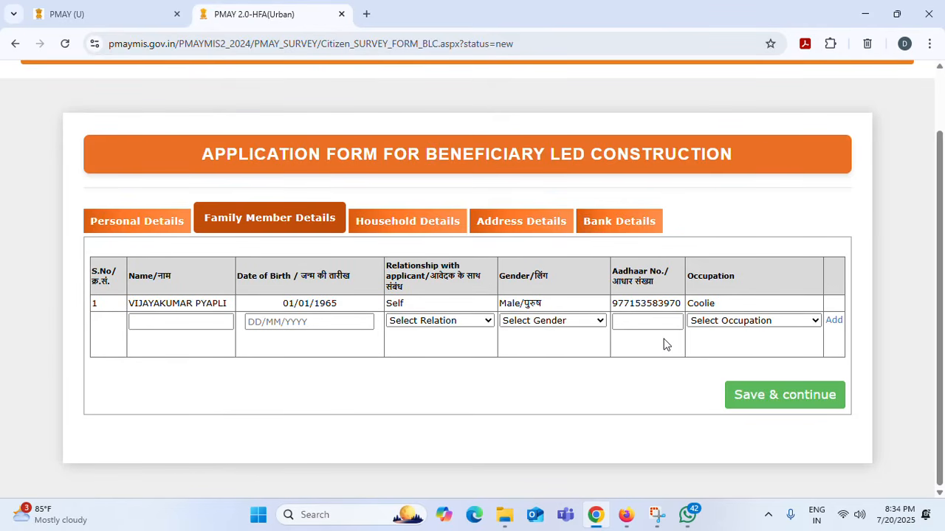
pyautogui.click(730, 324)
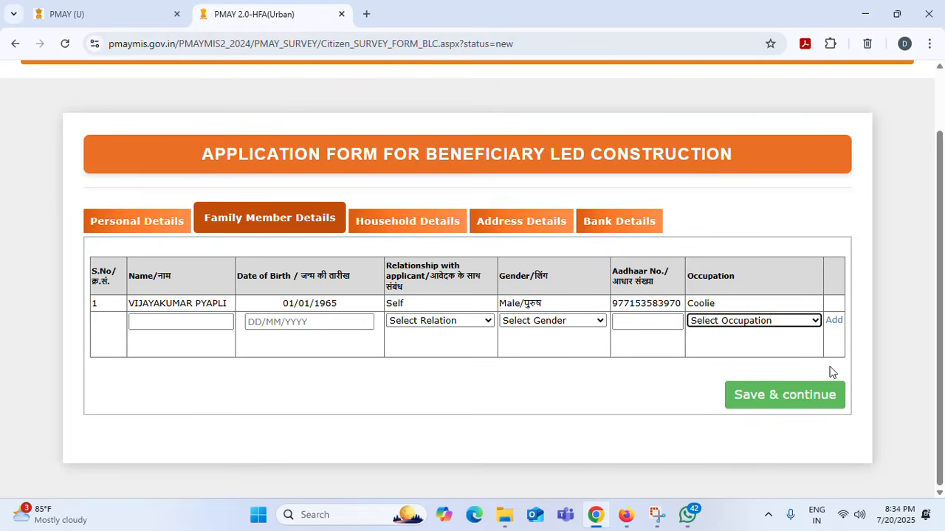
# - Save the family member details and acknowledge the messages to continue to the household details
pyautogui.click(778, 397)
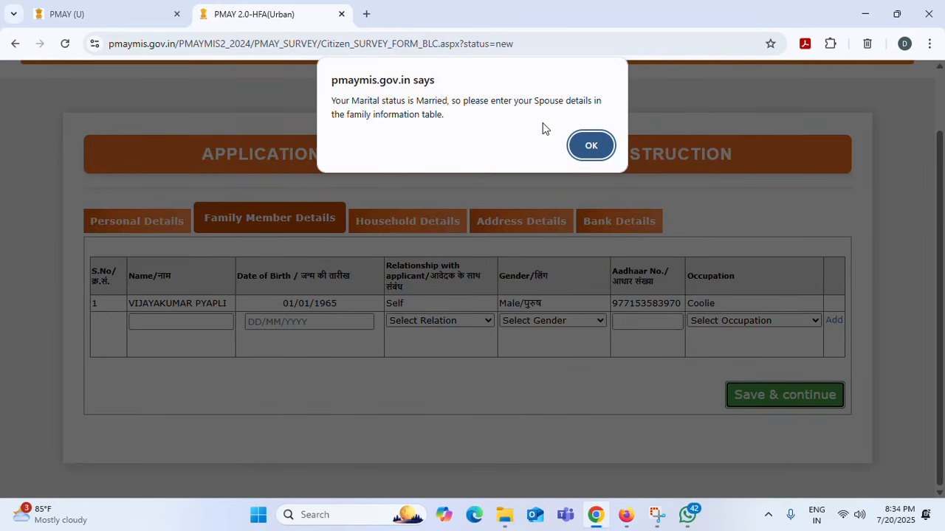
pyautogui.click(591, 145)
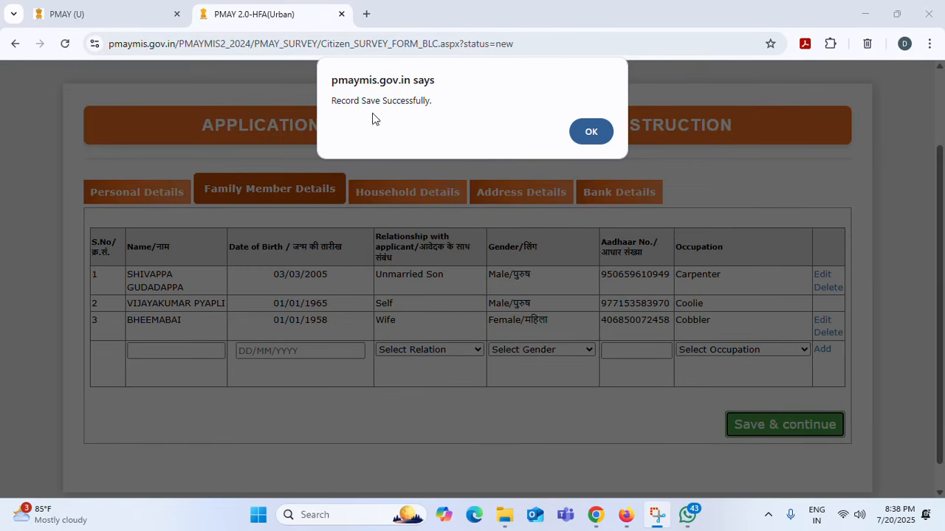
pyautogui.click(591, 131)
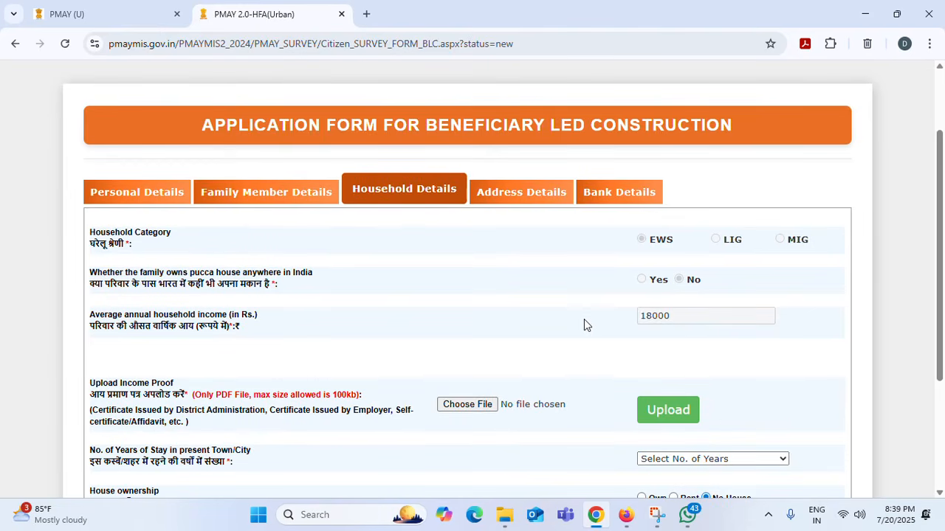
# - Upload a PDF from the Telegram Desktop folder in Downloads as the income proof and acknowledge the message
pyautogui.scroll(-3, 612, 306)
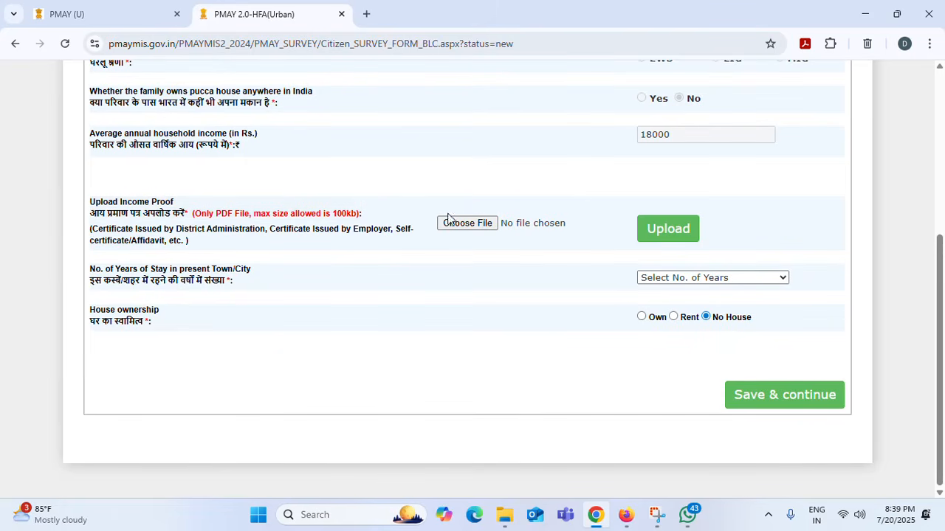
pyautogui.click(473, 228)
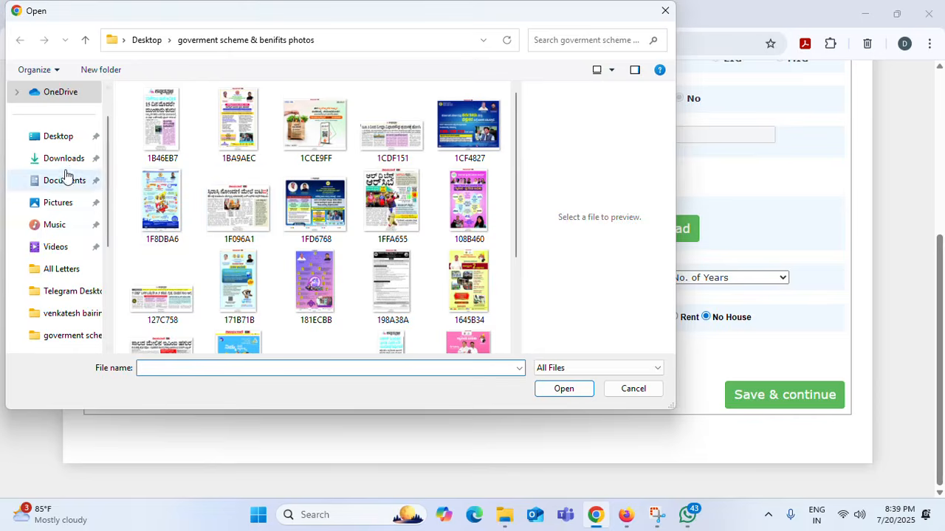
pyautogui.click(65, 159)
pyautogui.doubleClick(206, 129)
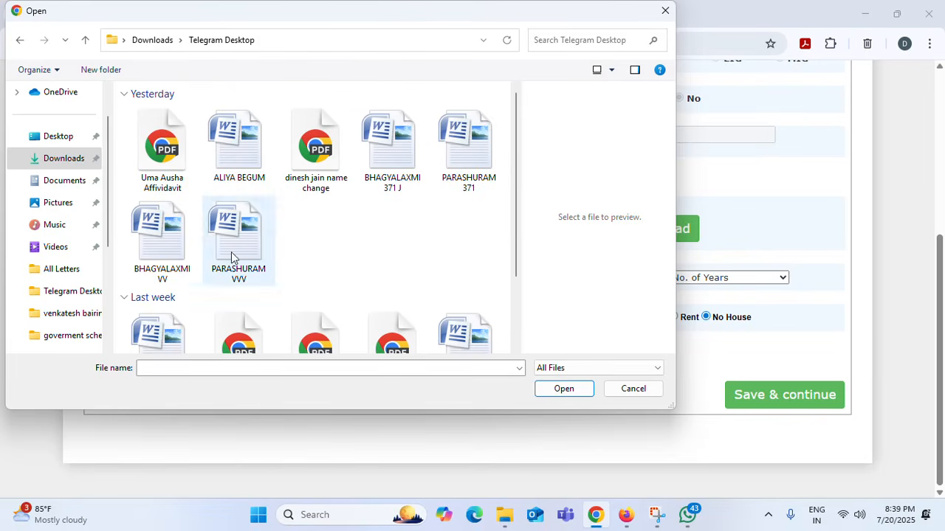
pyautogui.scroll(-3, 233, 255)
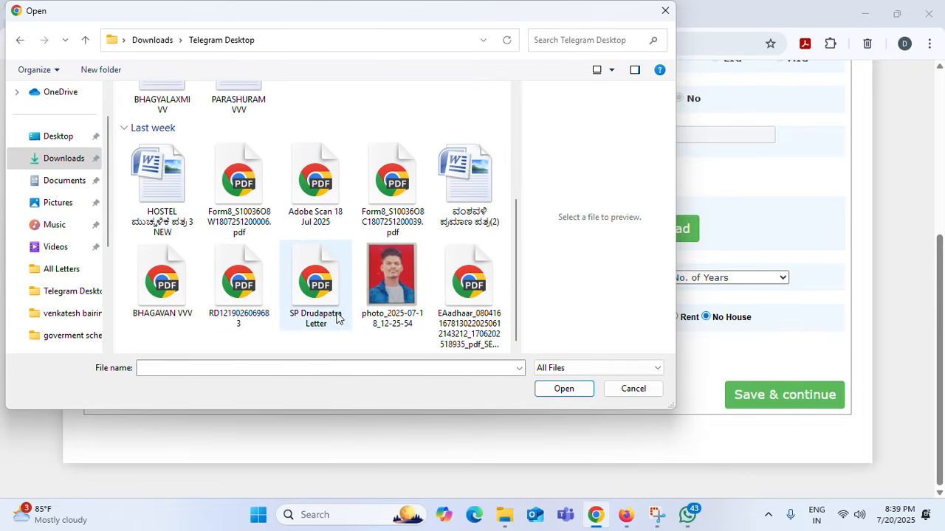
pyautogui.click(170, 299)
pyautogui.click(564, 388)
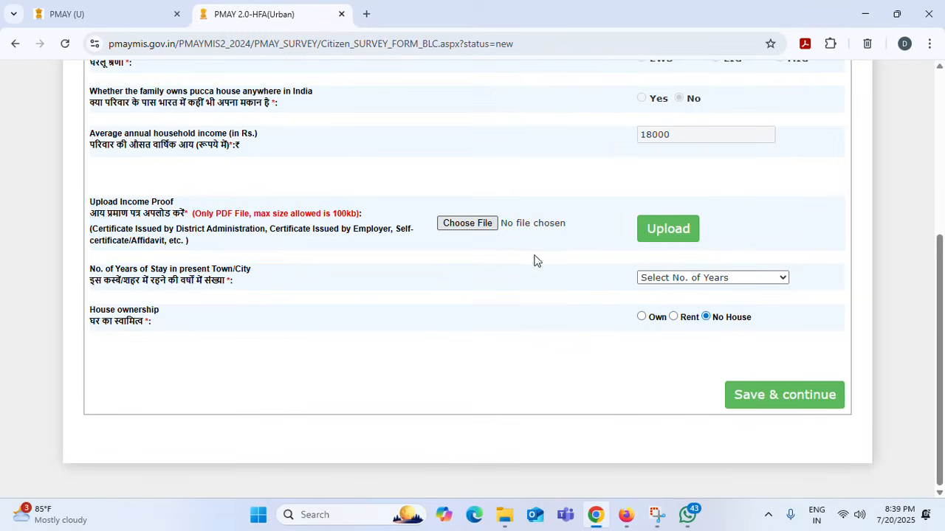
pyautogui.click(666, 230)
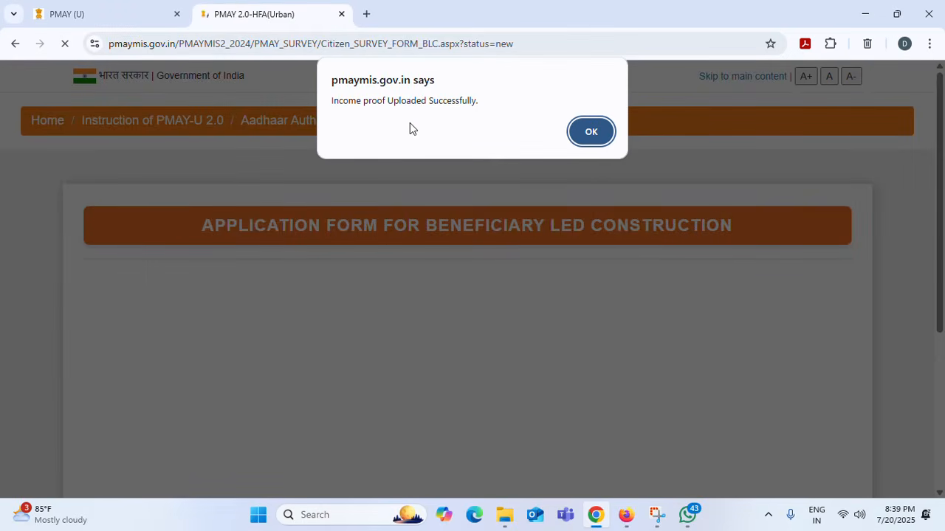
pyautogui.click(592, 132)
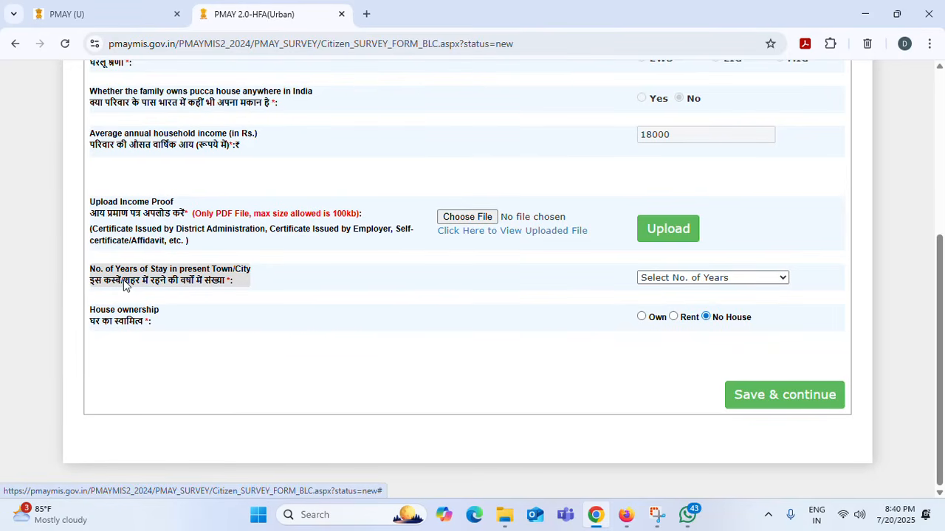
# - Set the years of stay in the present town to More than 10 Years and save the household details
pyautogui.click(670, 279)
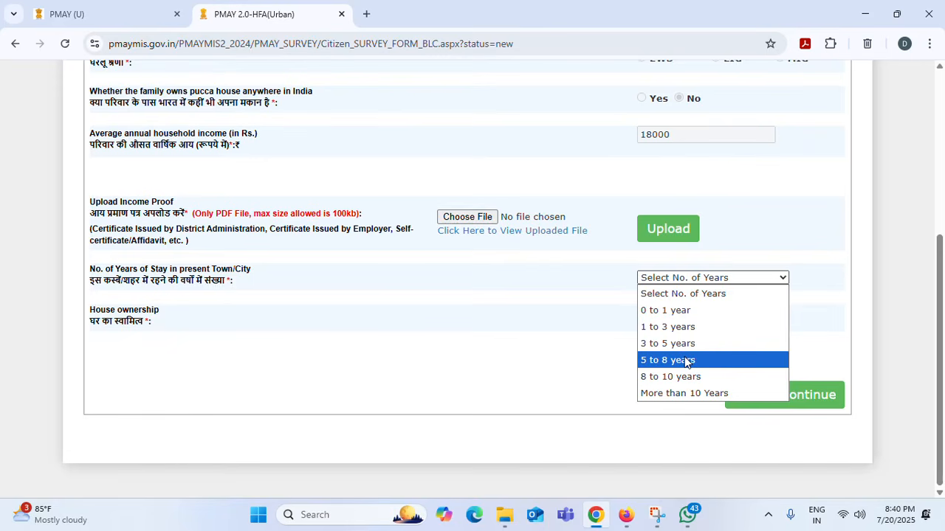
pyautogui.click(701, 394)
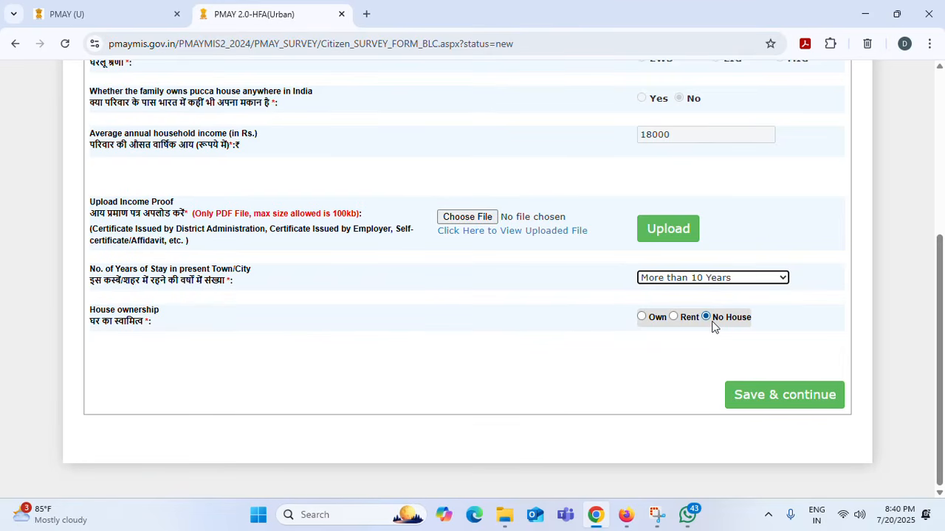
pyautogui.click(778, 402)
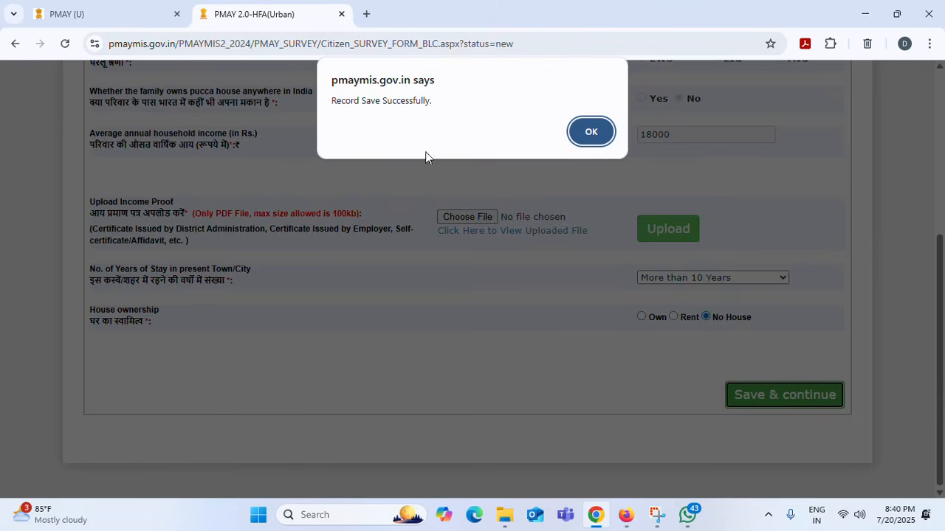
pyautogui.click(592, 132)
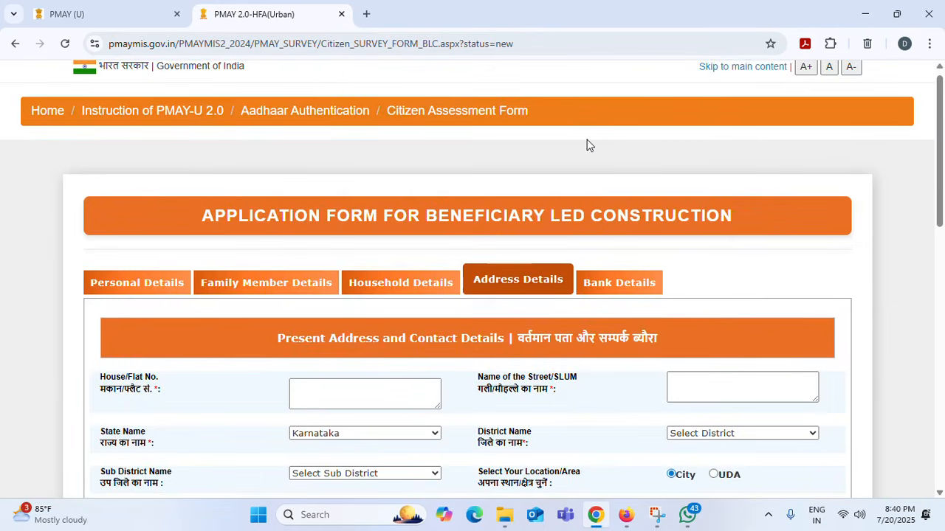
# - Set the district of the present address to Yadgir
pyautogui.scroll(-2, 532, 295)
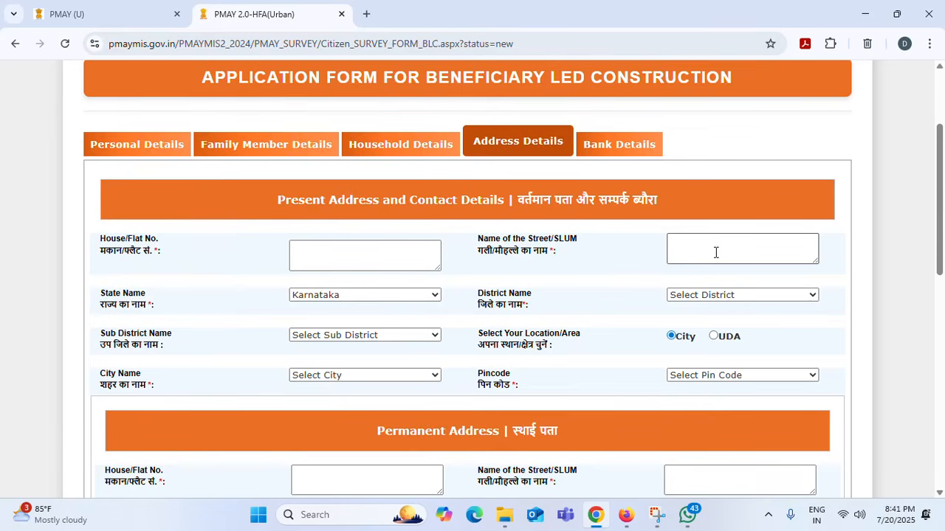
pyautogui.click(325, 296)
pyautogui.click(721, 298)
pyautogui.scroll(-1, 722, 274)
pyautogui.scroll(-4, 722, 275)
pyautogui.click(722, 277)
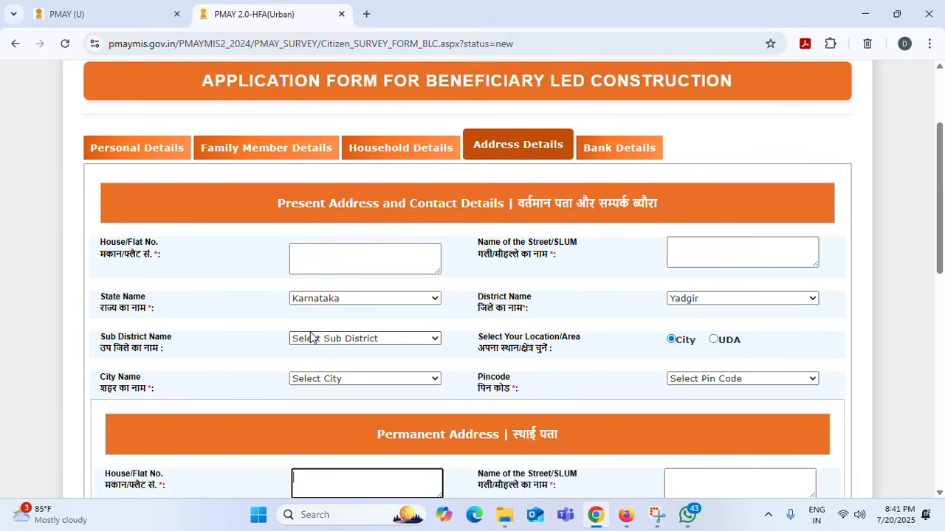
# - Set the present address's sub-district to Shorapur and city to Shorapur, Municipality, and select its pincode
pyautogui.click(312, 338)
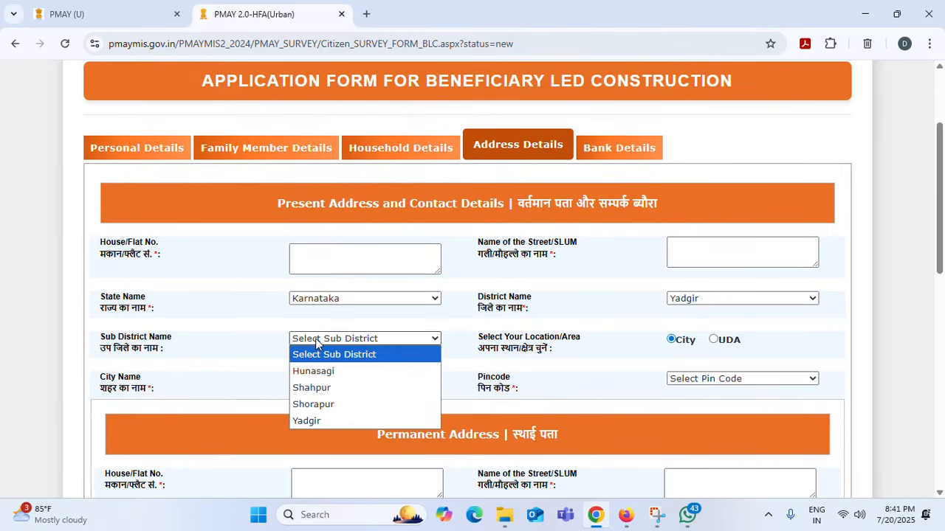
pyautogui.click(342, 406)
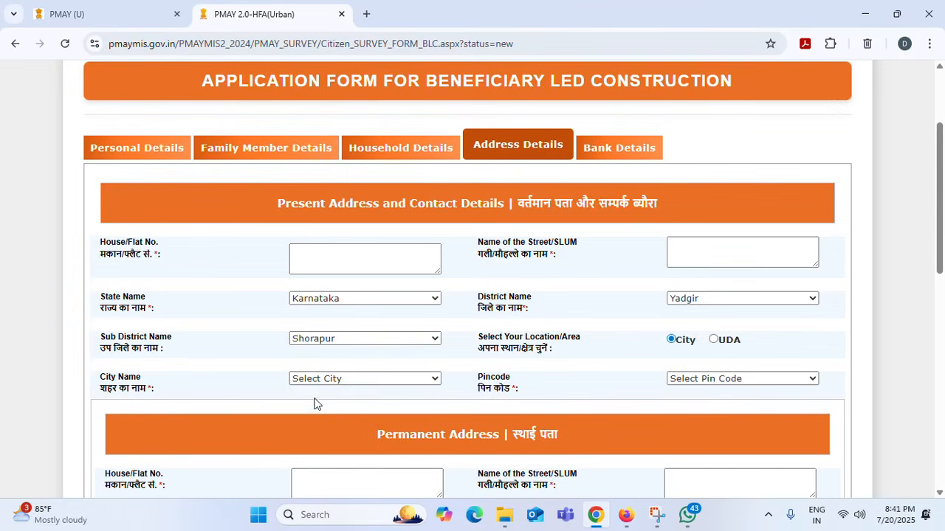
pyautogui.click(313, 382)
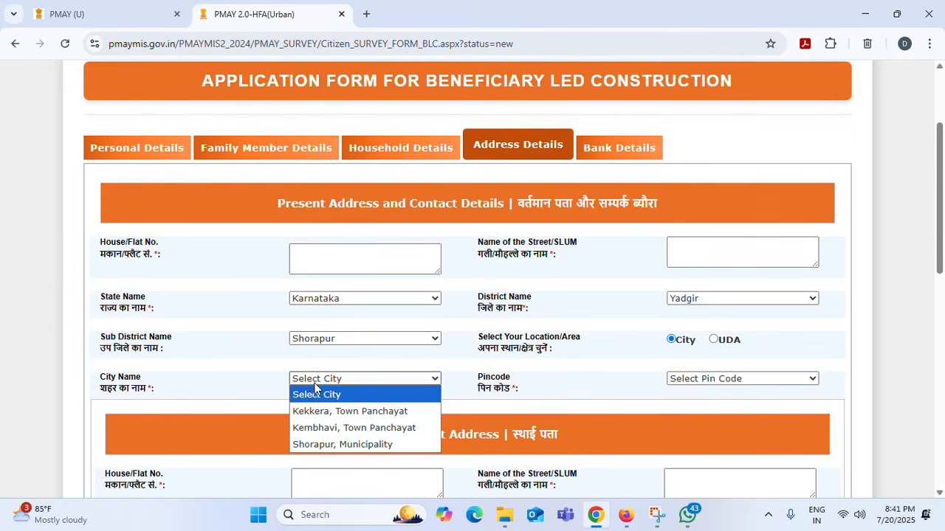
pyautogui.click(338, 445)
pyautogui.click(702, 380)
pyautogui.click(703, 411)
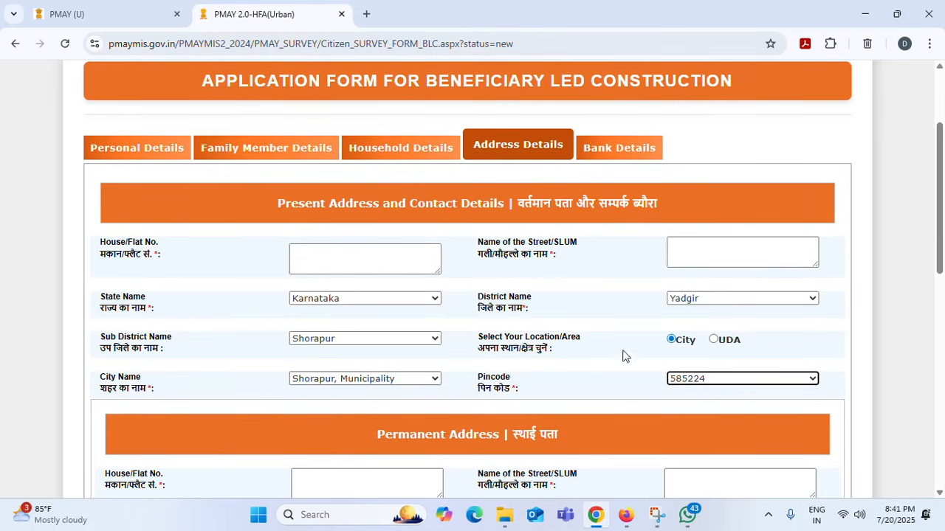
# - Set the district of the permanent address to Yadgir
pyautogui.scroll(-5, 405, 229)
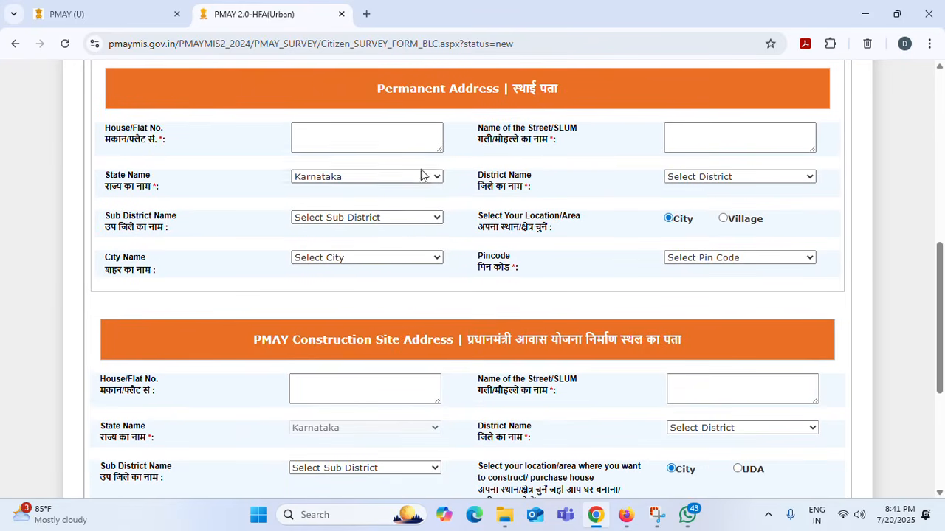
pyautogui.click(360, 143)
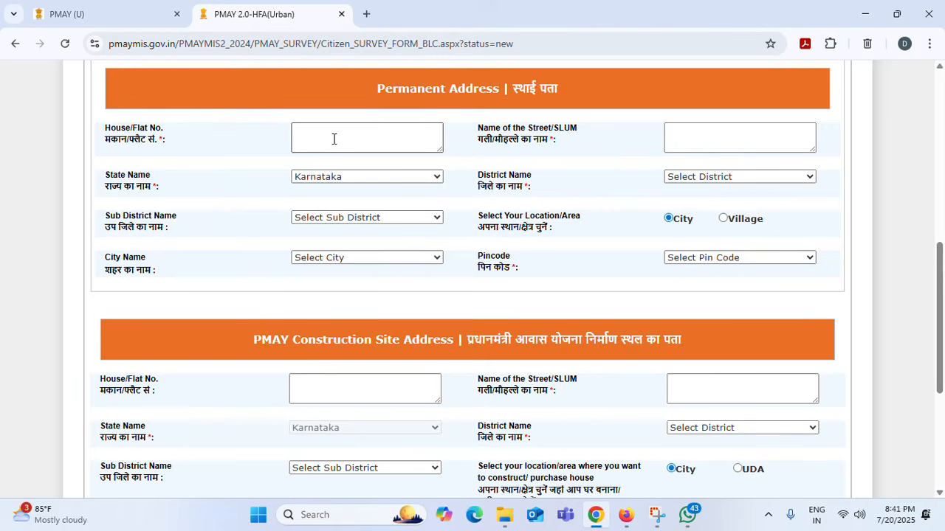
pyautogui.click(763, 147)
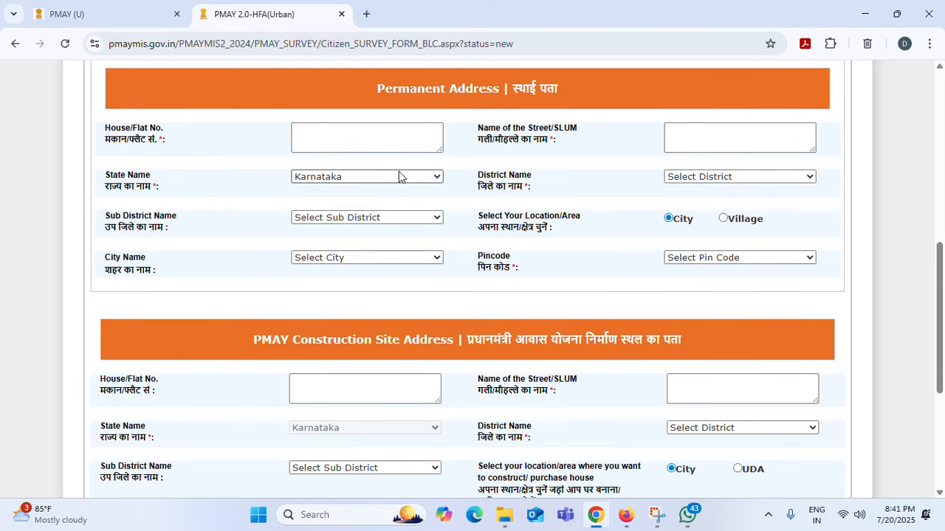
pyautogui.click(771, 178)
pyautogui.scroll(-3, 737, 404)
pyautogui.click(708, 504)
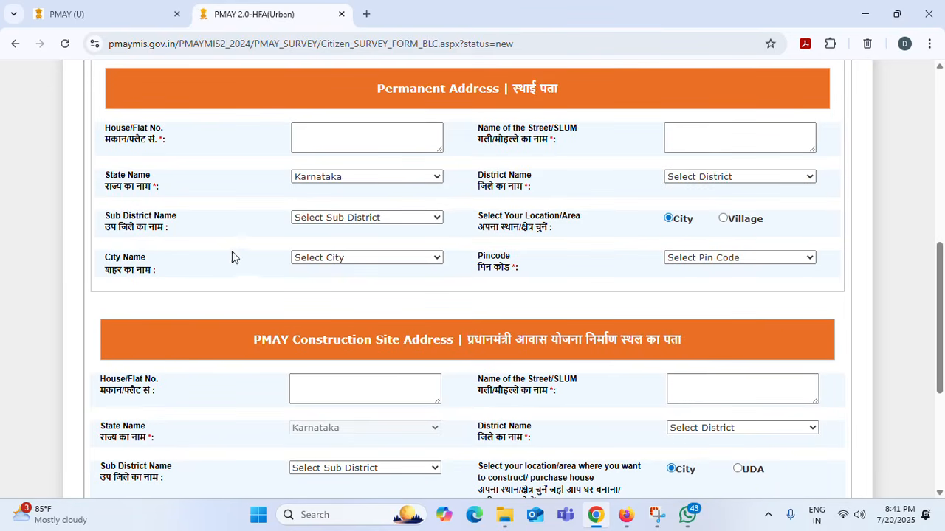
pyautogui.click(336, 219)
pyautogui.click(702, 177)
pyautogui.click(701, 177)
pyautogui.scroll(-5, 727, 377)
pyautogui.click(717, 491)
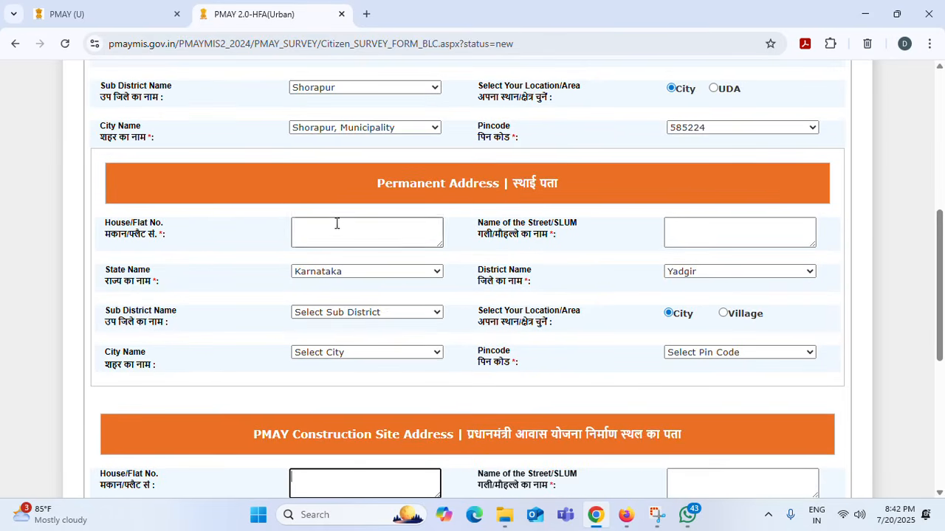
# - Set the permanent address's sub-district to Shorapur and city to Shorapur, Municipality, and select its pincode
pyautogui.scroll(-1, 373, 301)
pyautogui.click(363, 245)
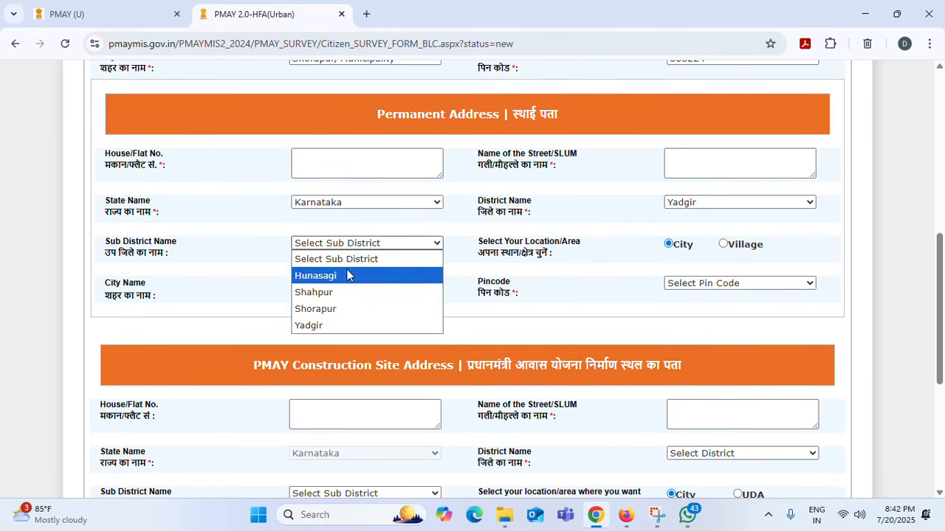
pyautogui.click(346, 309)
pyautogui.scroll(-2, 710, 274)
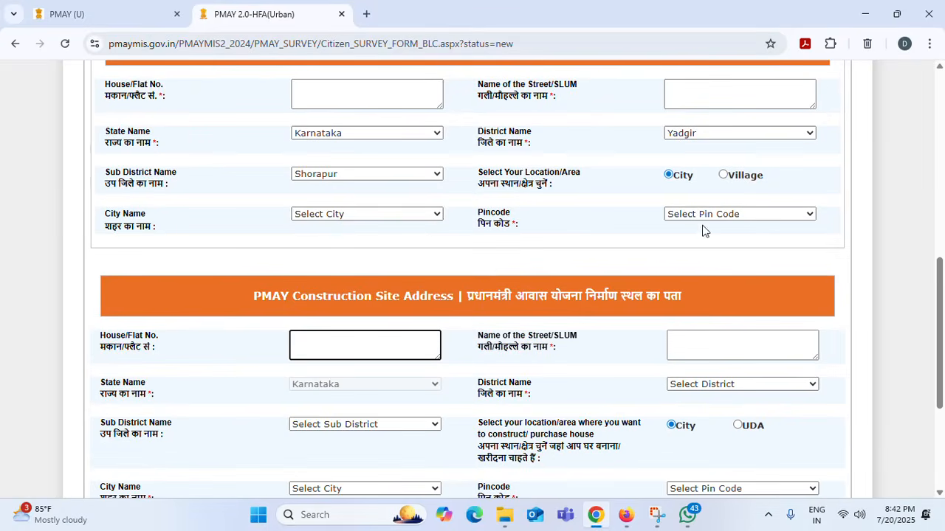
pyautogui.click(325, 215)
pyautogui.click(335, 277)
pyautogui.scroll(-1, 702, 243)
pyautogui.click(689, 284)
pyautogui.click(690, 315)
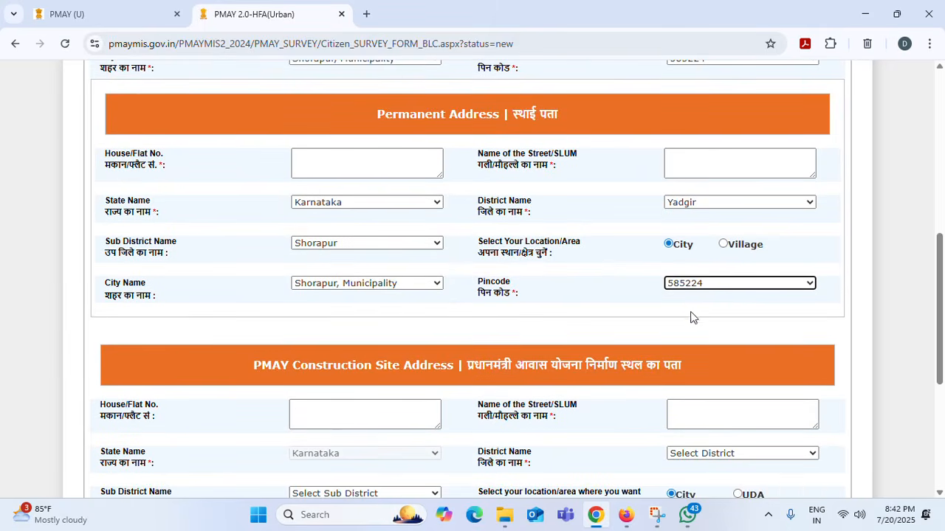
# - Set the district of the PMAY construction site address to Yadgir
pyautogui.scroll(-4, 397, 261)
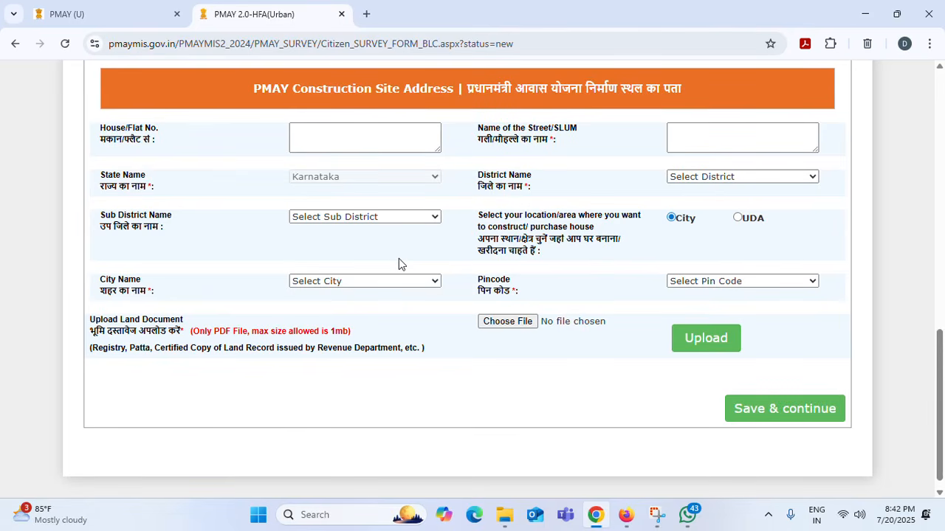
pyautogui.click(351, 134)
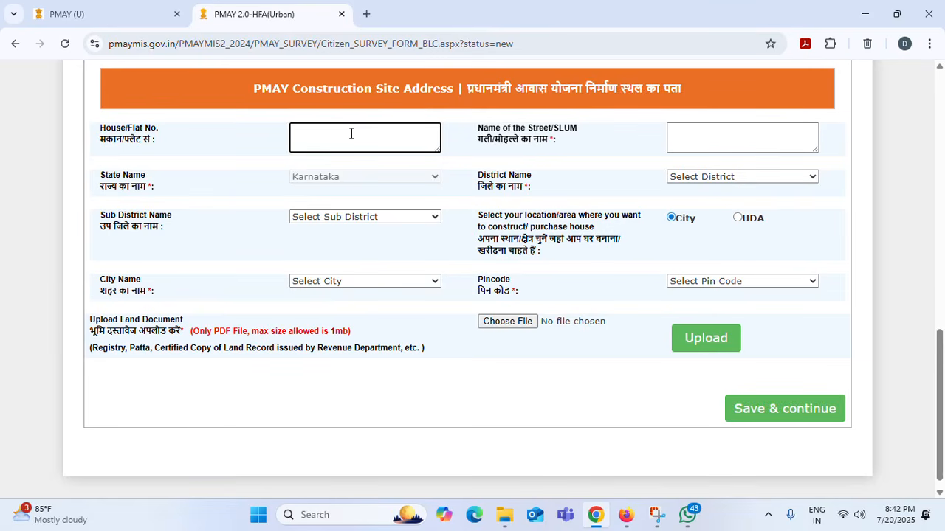
pyautogui.click(682, 135)
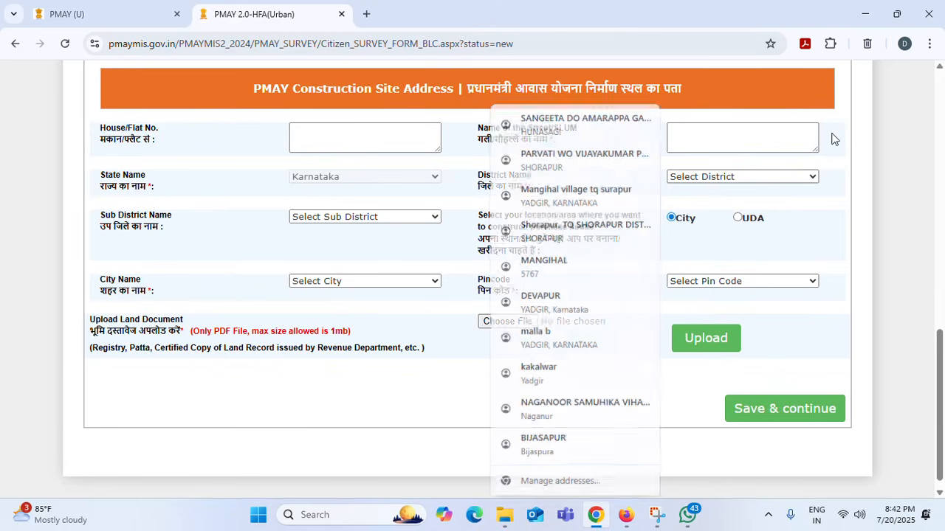
pyautogui.click(746, 177)
pyautogui.scroll(-3, 734, 342)
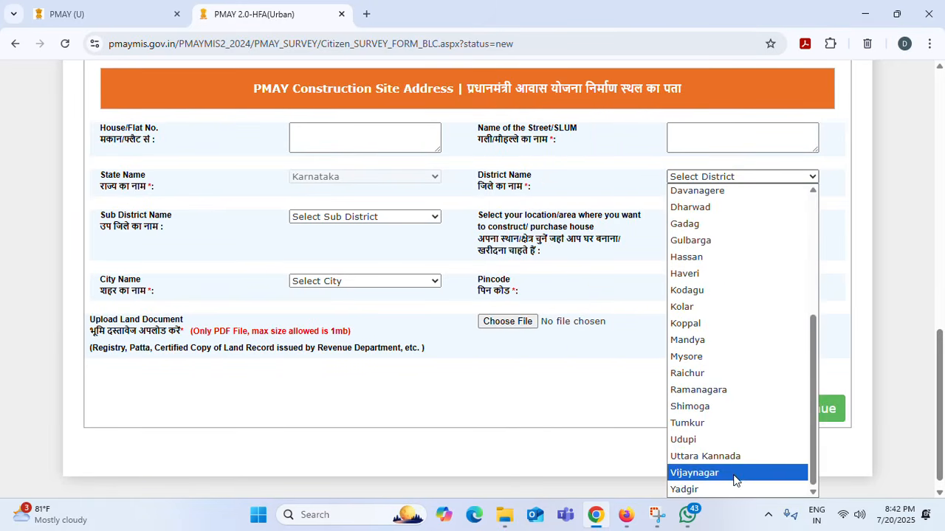
pyautogui.click(705, 489)
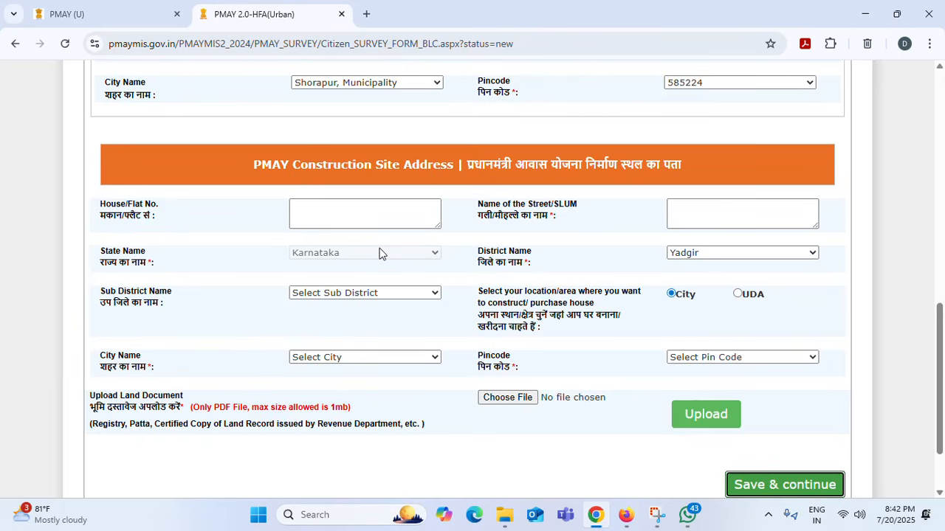
# - Set the construction site's sub-district to Shorapur and city to Shorapur, Municipality, and select its pincode
pyautogui.click(336, 293)
pyautogui.click(333, 356)
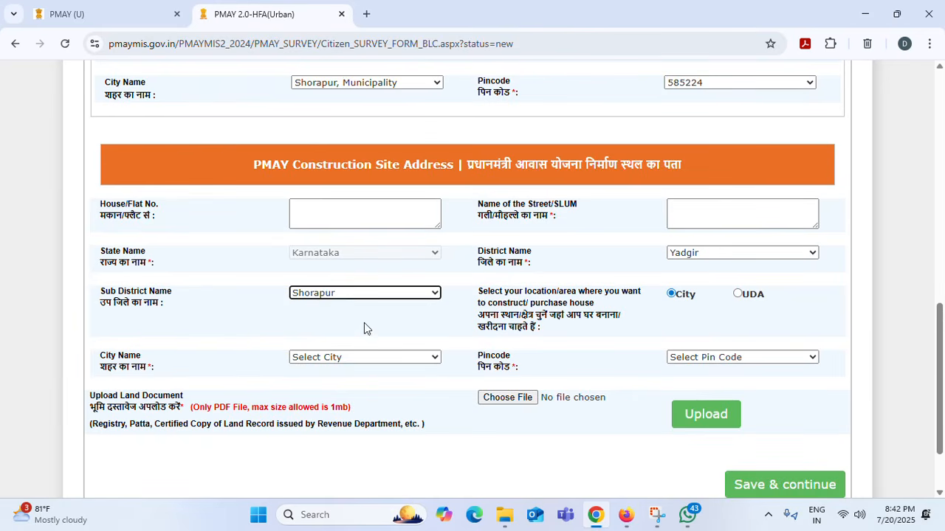
pyautogui.scroll(-1, 547, 293)
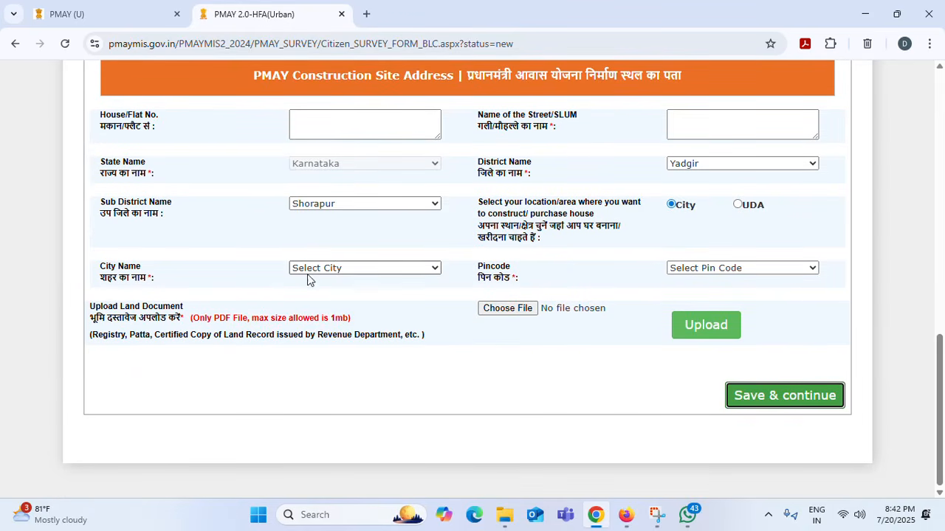
pyautogui.click(368, 269)
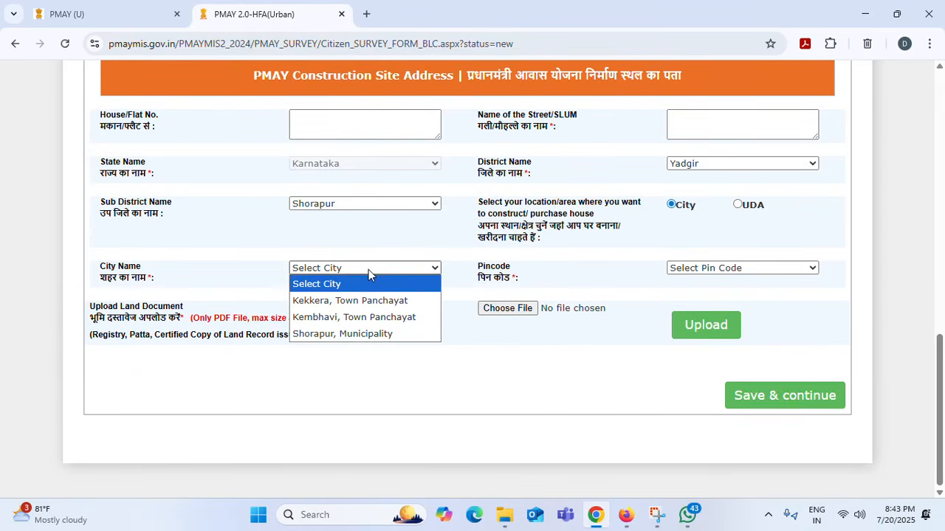
pyautogui.click(361, 335)
pyautogui.click(734, 270)
pyautogui.click(714, 299)
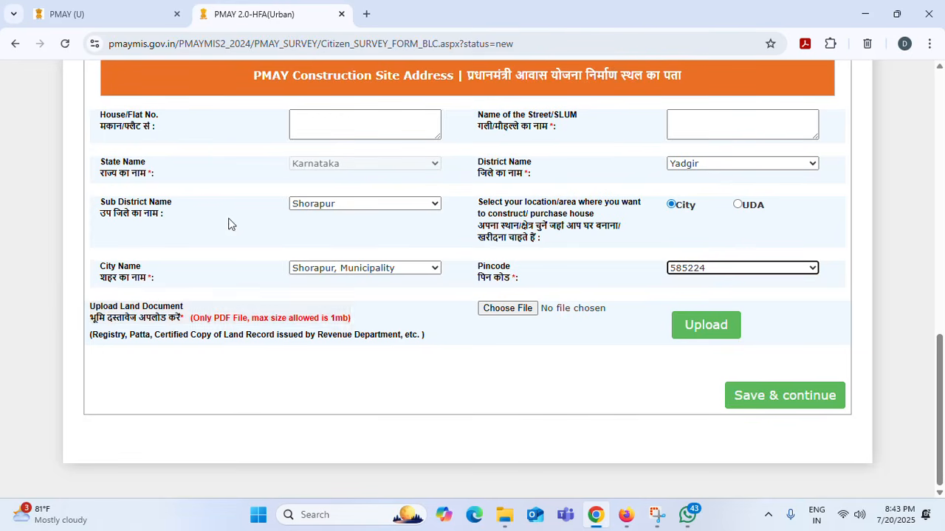
# - Upload the name-change PDF as the construction site's land document and try to save the address details
pyautogui.click(516, 312)
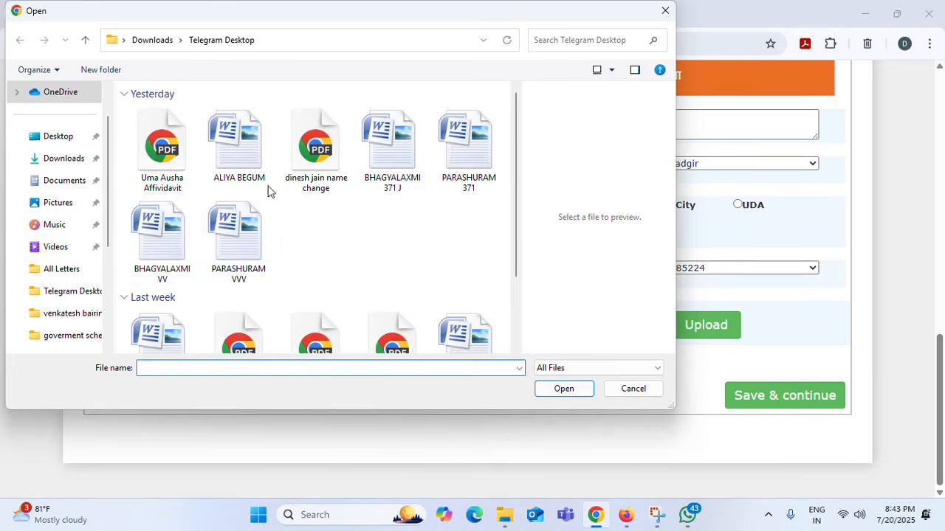
pyautogui.click(313, 148)
pyautogui.click(572, 387)
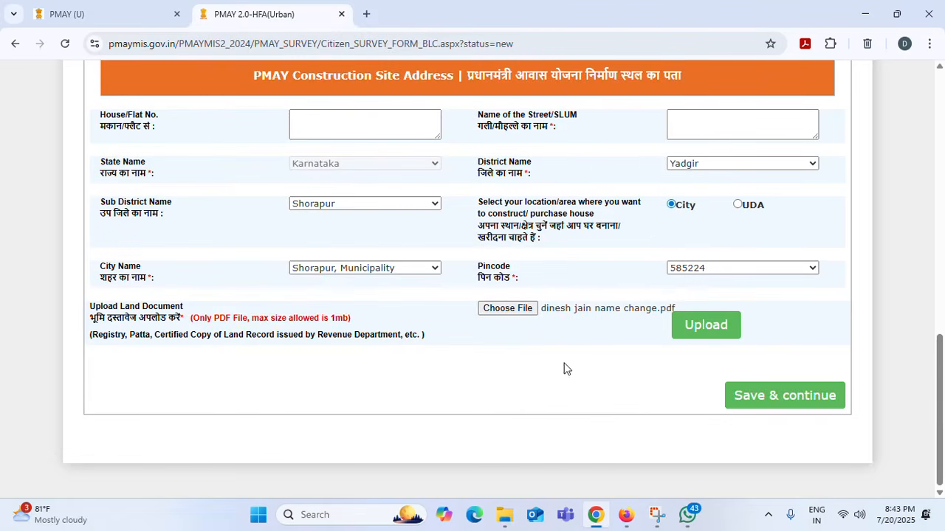
pyautogui.click(707, 327)
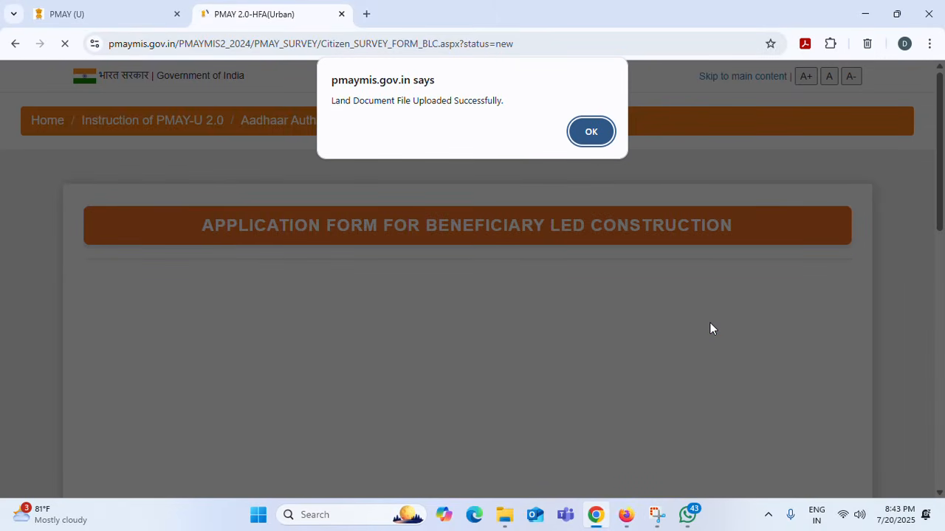
pyautogui.click(601, 131)
pyautogui.click(750, 395)
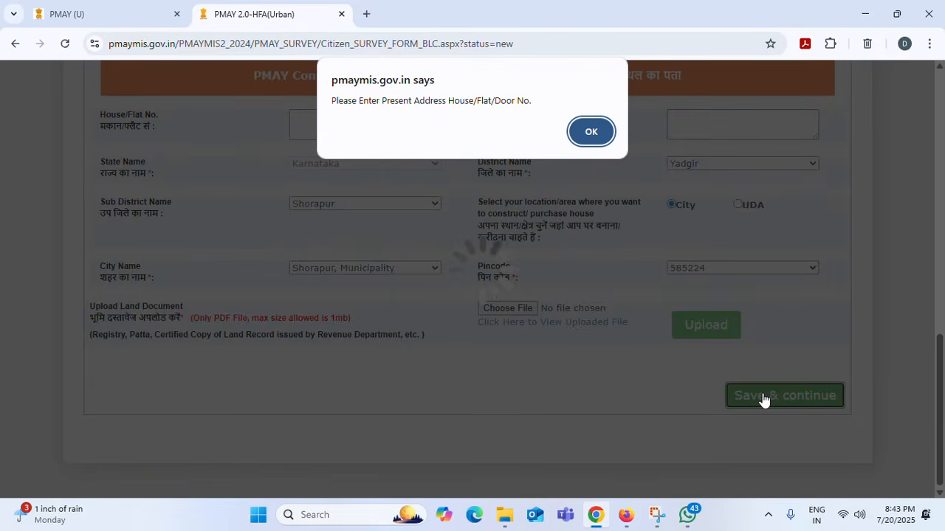
pyautogui.click(592, 132)
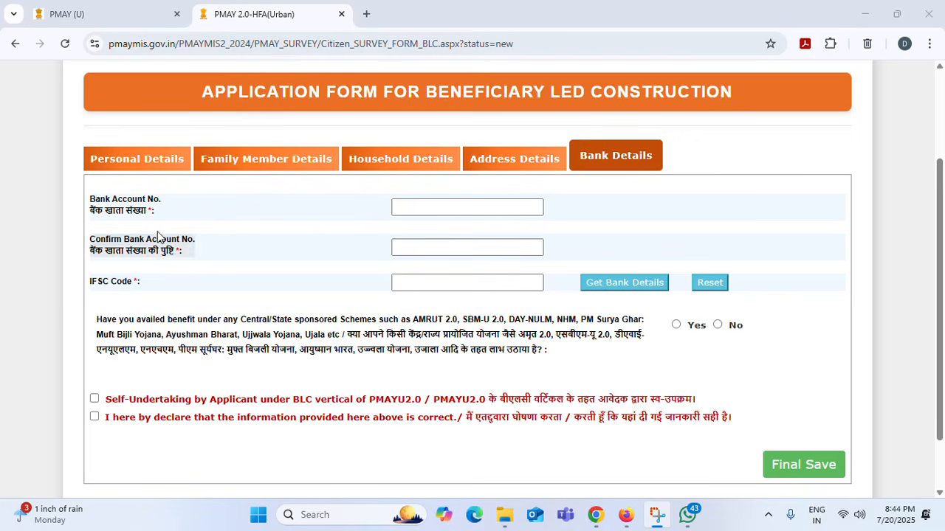
# - Review the bank account number, IFSC code and scheme benefit fields of the bank details
pyautogui.click(451, 208)
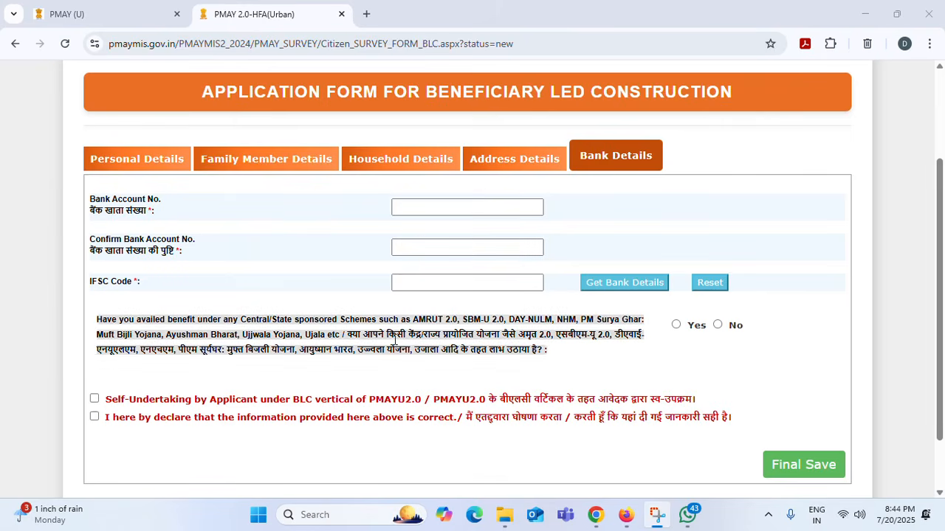
pyautogui.keyDown('ctrl'); pyautogui.scroll(1, 395, 340); pyautogui.keyUp('ctrl')
pyautogui.click(395, 341)
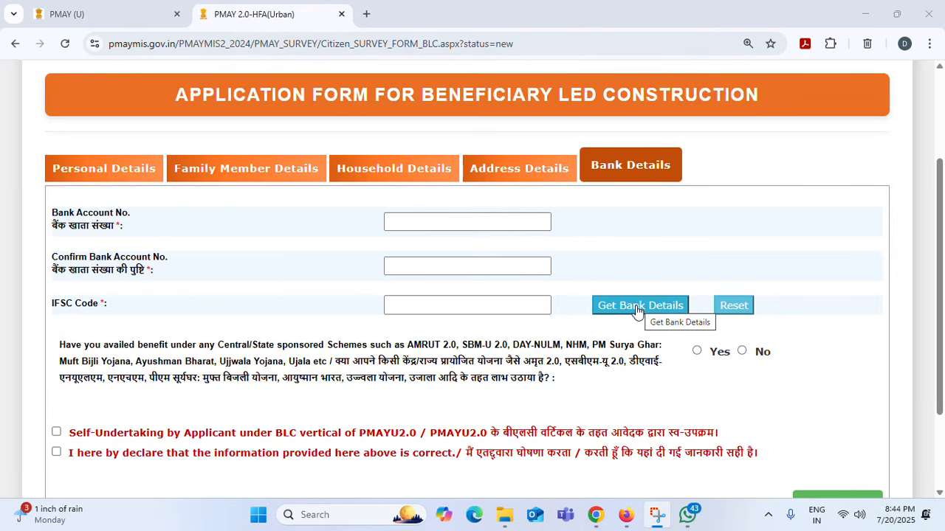
pyautogui.scroll(-2, 350, 302)
pyautogui.tripleClick(127, 254)
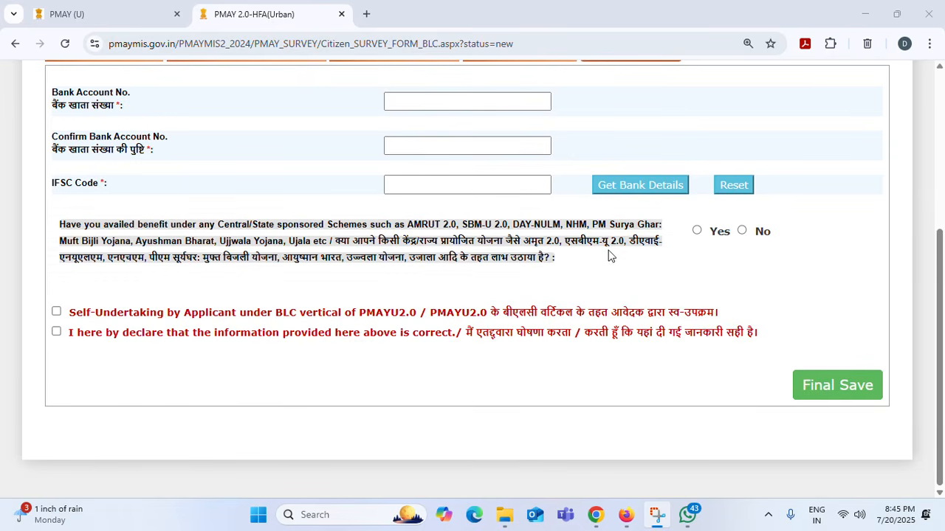
pyautogui.click(634, 257)
# - Answer Yes to having availed benefits under other government schemes and select PM Surya Ghar:Muft Bijli Yojana
pyautogui.click(696, 230)
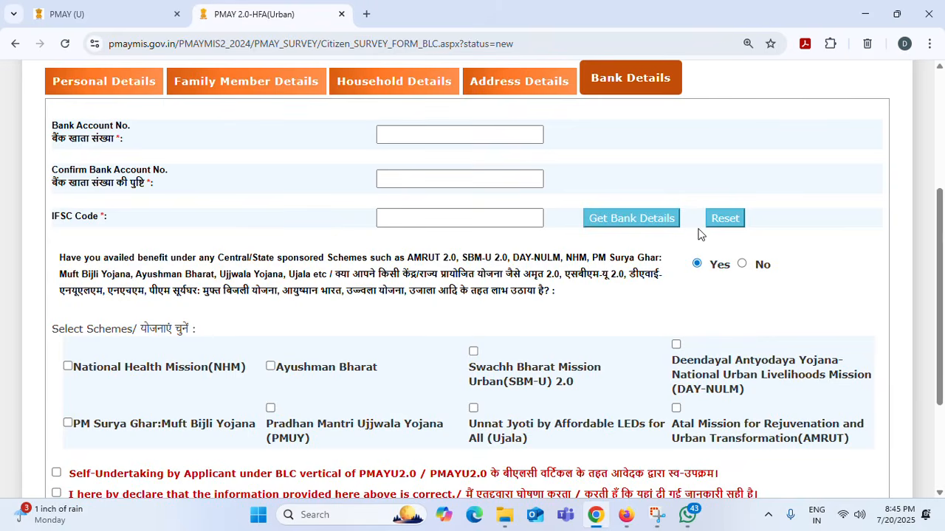
pyautogui.scroll(-1, 550, 322)
pyautogui.scroll(-2, 547, 322)
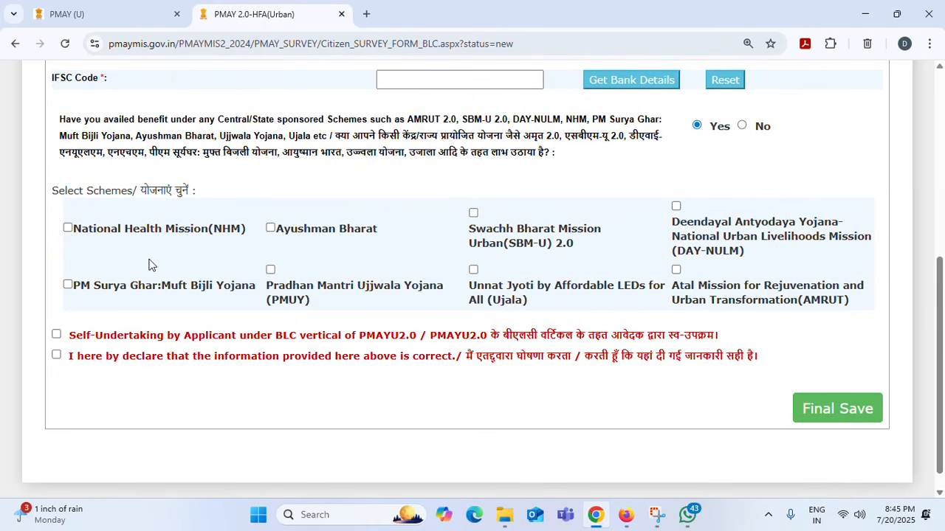
pyautogui.click(68, 285)
# - Accept the applicant's self-undertaking and the correctness declaration, and answer No to having availed other scheme benefits
pyautogui.click(56, 335)
pyautogui.click(853, 111)
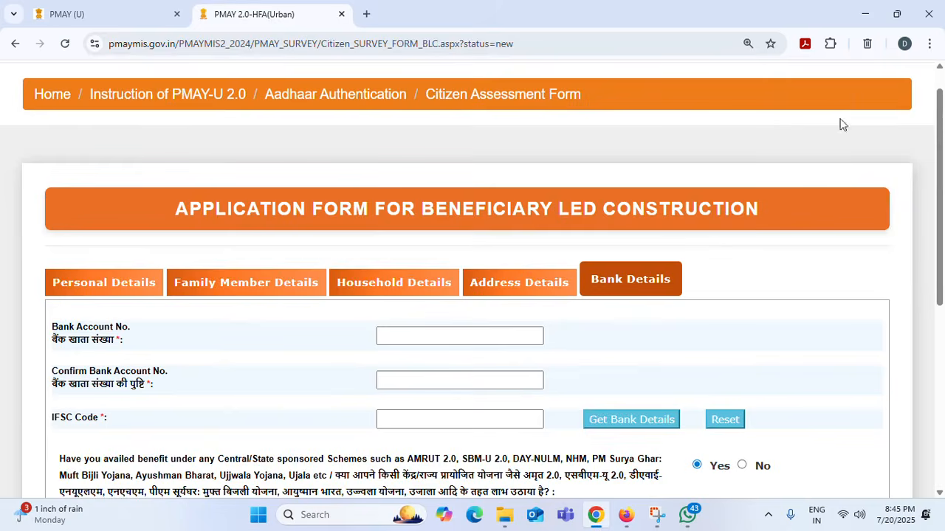
pyautogui.scroll(-5, 225, 365)
pyautogui.click(55, 334)
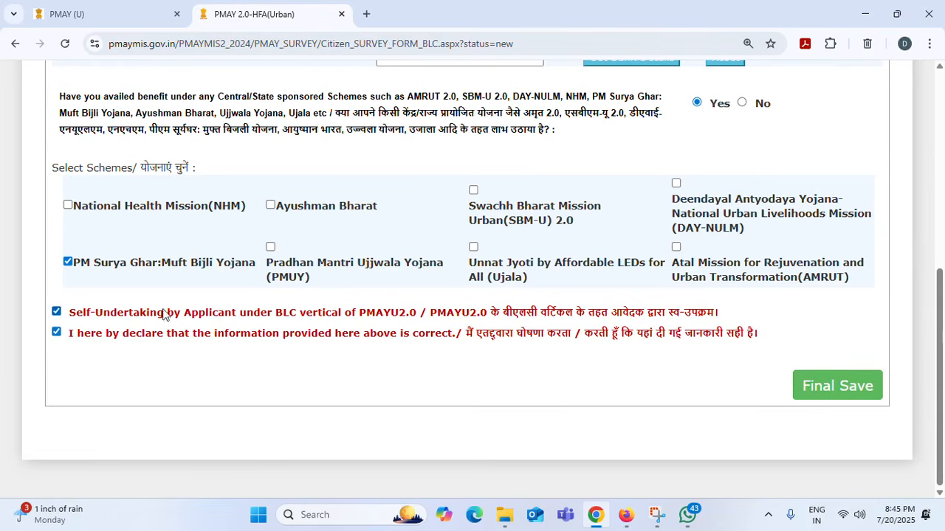
pyautogui.click(741, 103)
pyautogui.scroll(-1, 333, 280)
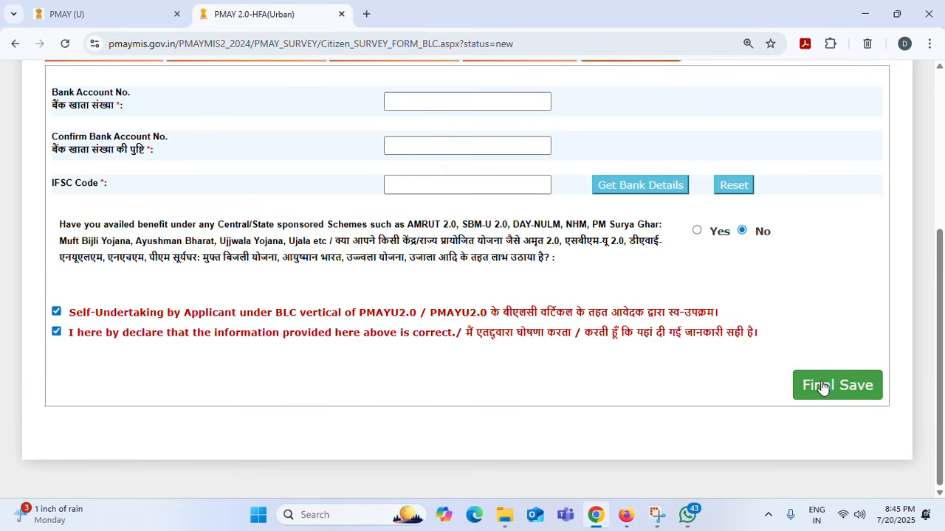
# - Confirm the final save of the application, highlight its application ID and dismiss the acknowledgement
pyautogui.click(400, 23)
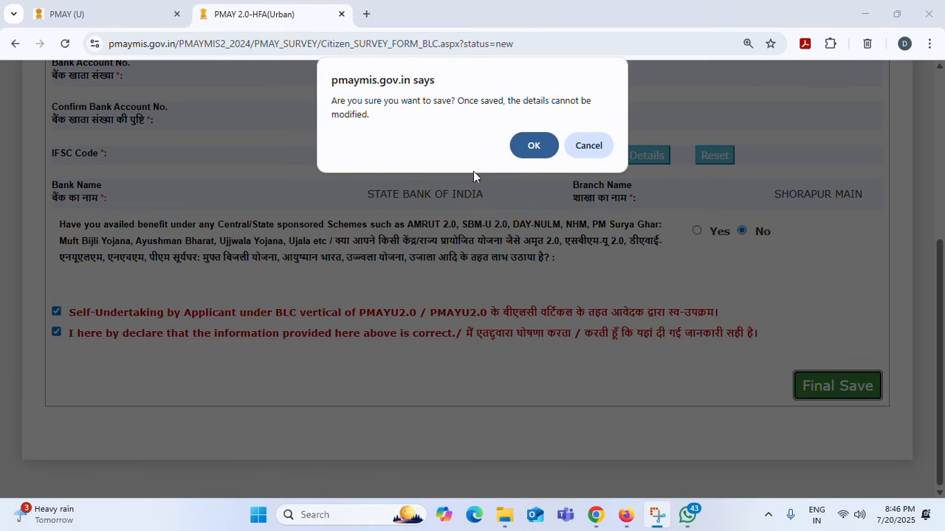
pyautogui.press('Return')
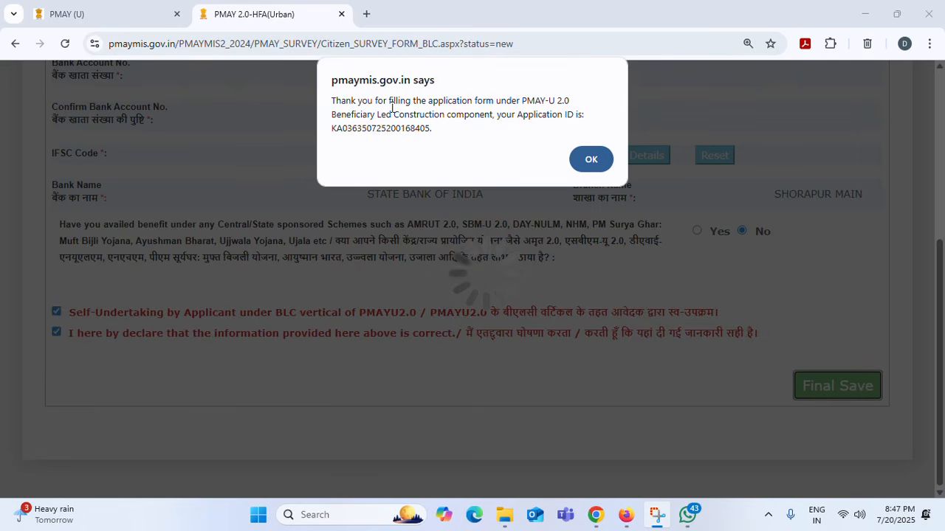
pyautogui.tripleClick(376, 131)
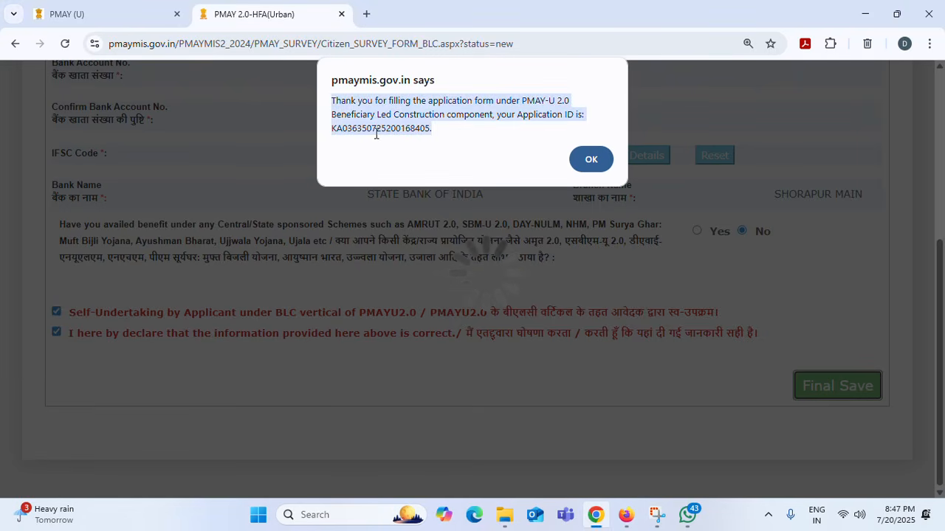
pyautogui.doubleClick(376, 131)
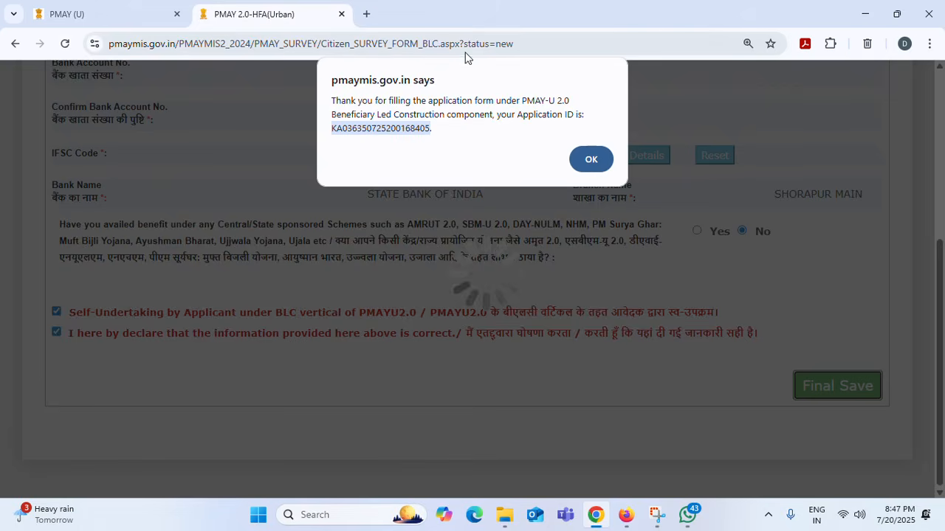
pyautogui.press('Return')
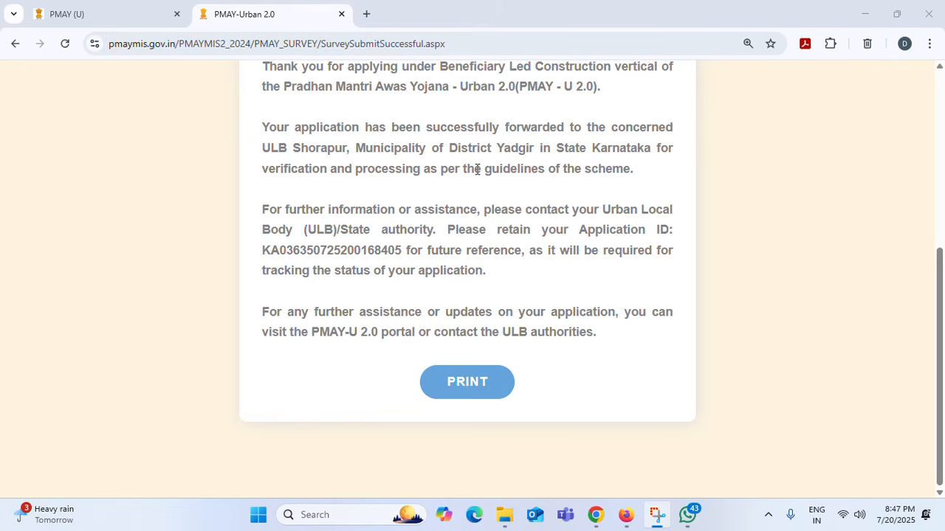
# - Download the printable PDF of the submitted application and open it
pyautogui.click(478, 393)
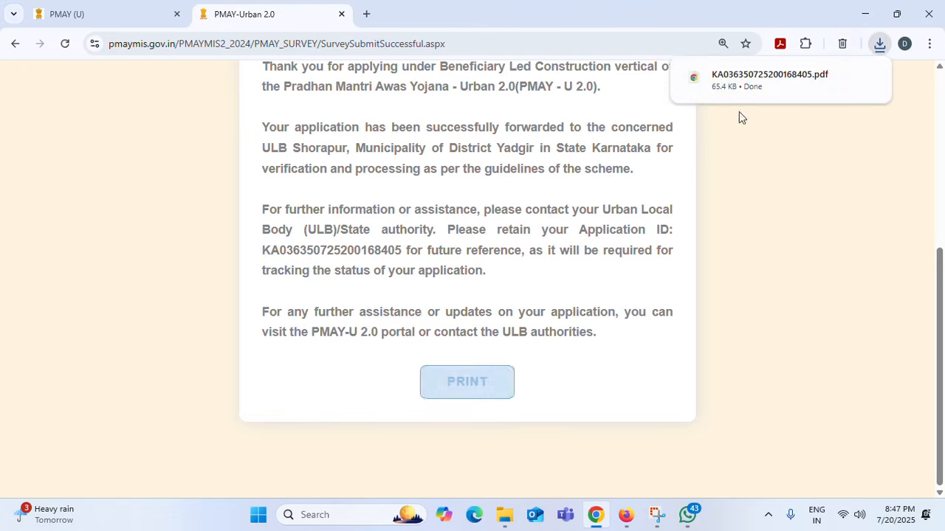
pyautogui.click(879, 46)
pyautogui.click(878, 45)
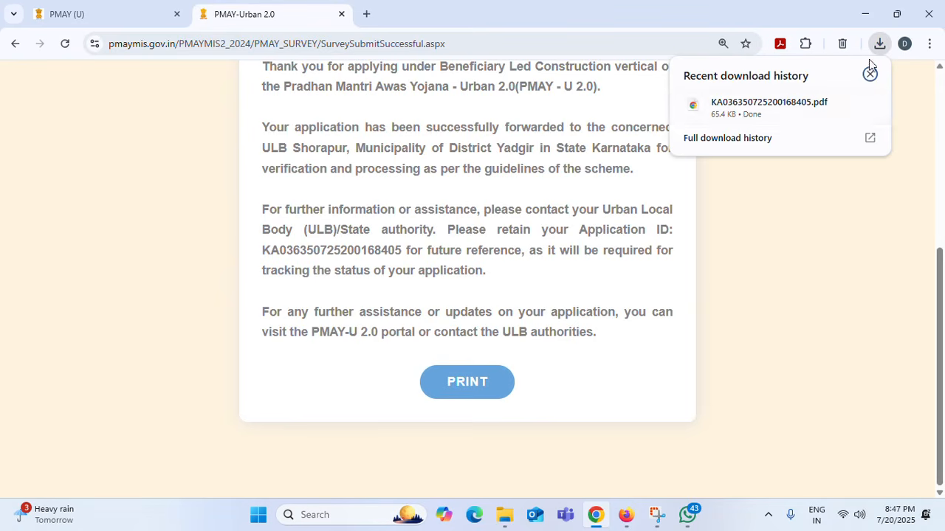
pyautogui.click(744, 110)
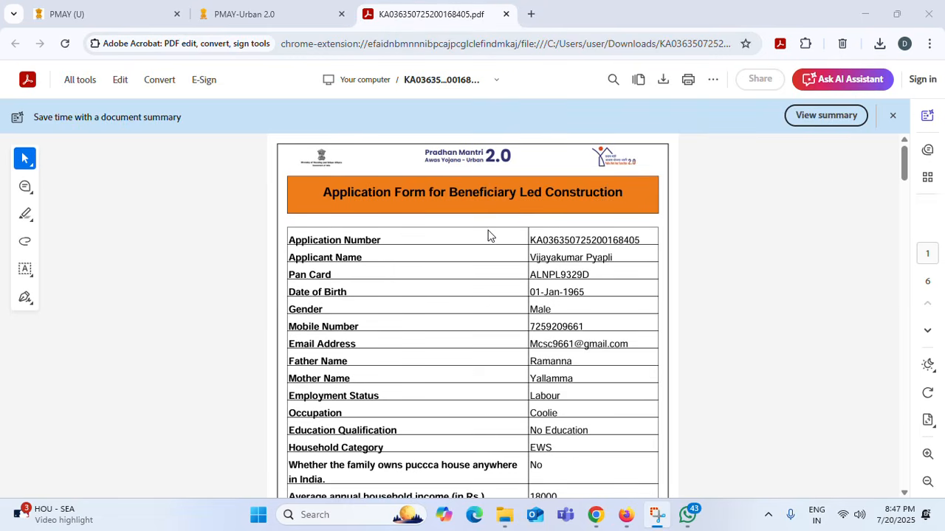
# - Look through the pages of the application form PDF and return to the PMAY-U portal
pyautogui.scroll(-15, 488, 234)
pyautogui.scroll(-20, 487, 235)
pyautogui.scroll(15, 493, 245)
pyautogui.scroll(20, 492, 247)
pyautogui.hotkey('ctrl', 'shift', 'Tab')
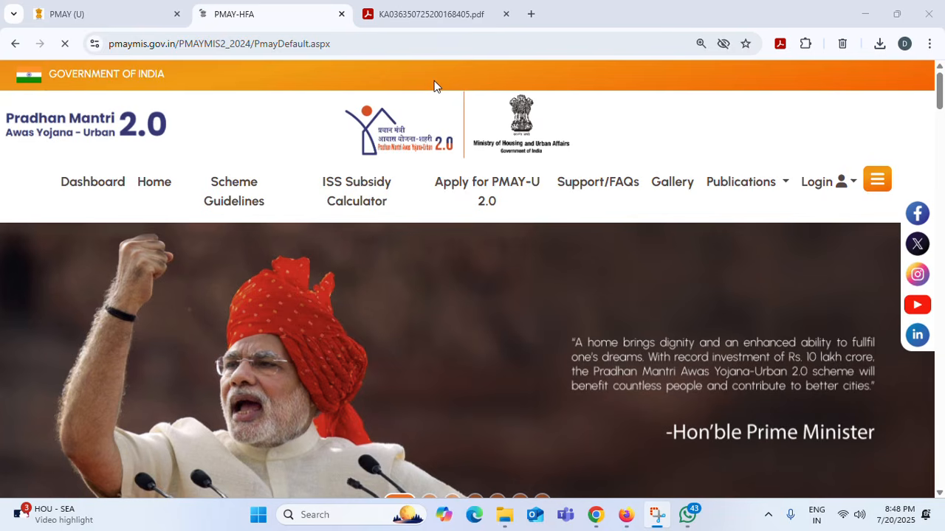